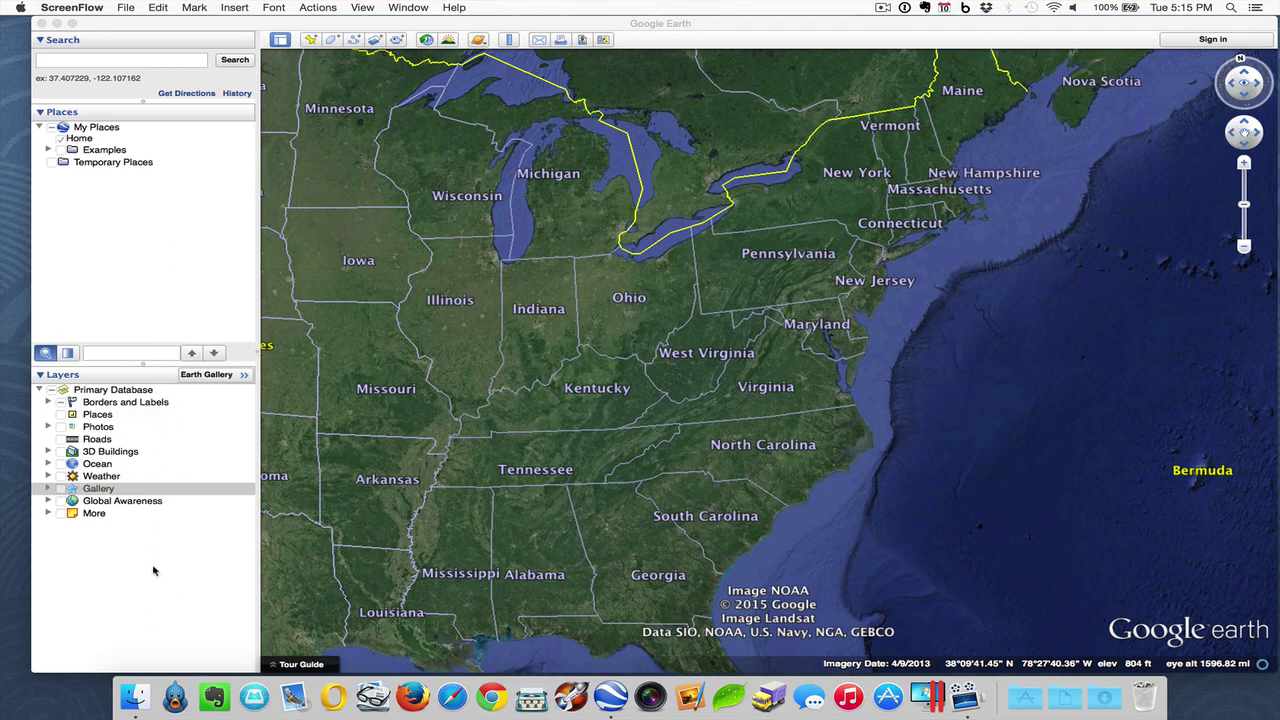
Turn on the Rumsey Historical Maps collection under the Gallery layer.
left_click(105, 490)
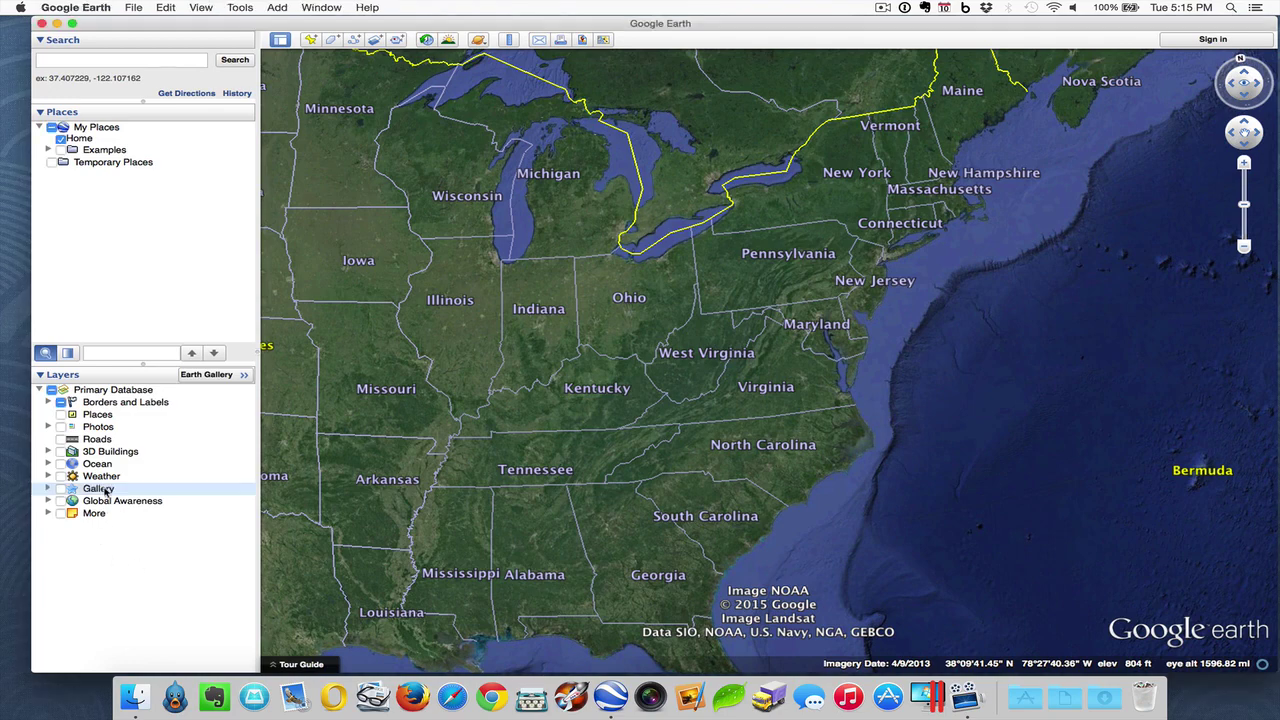
left_click(48, 489)
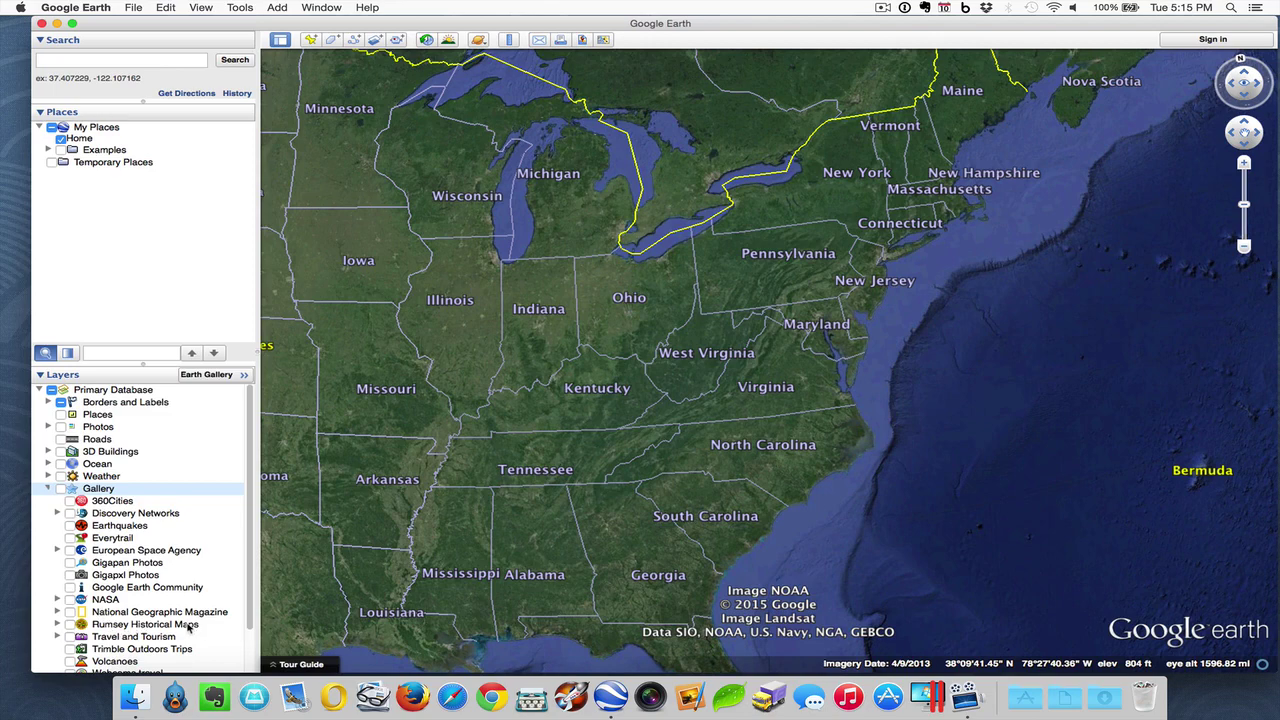
left_click(69, 625)
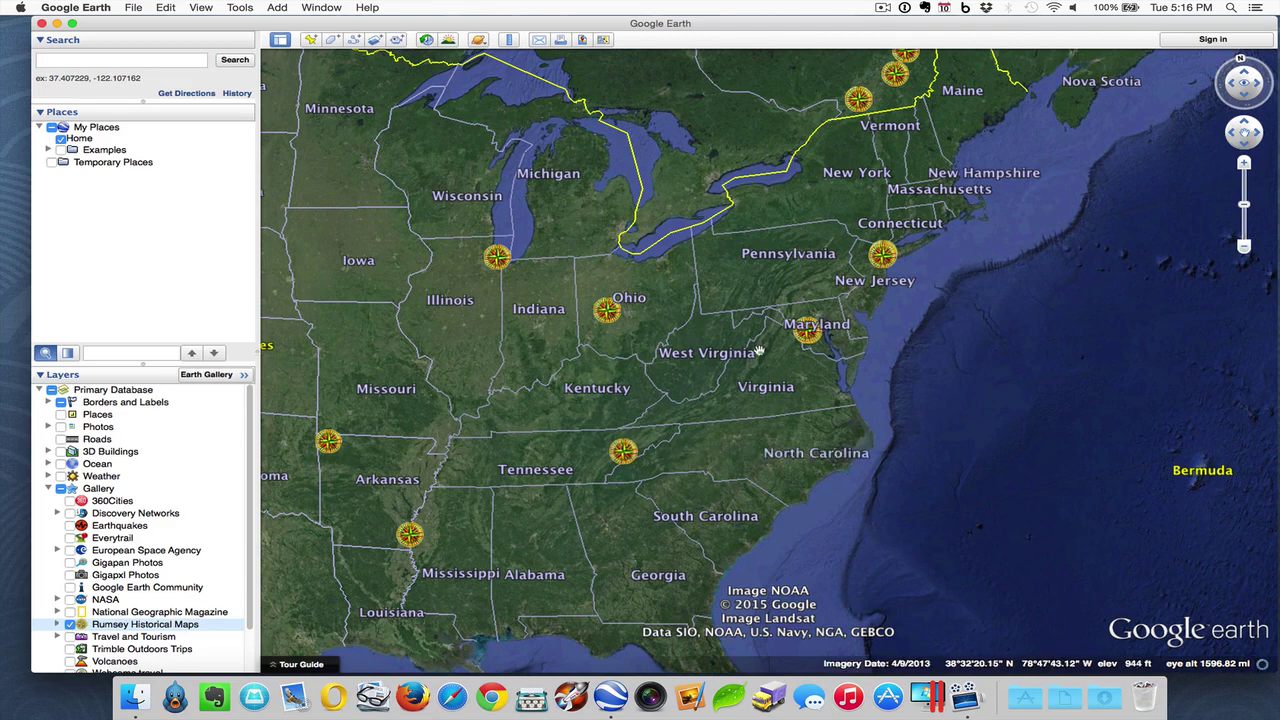
Zoom in and pan to centre the District of Columbia and its Washington DC 1851 marker.
scroll(810, 357, "up", 5)
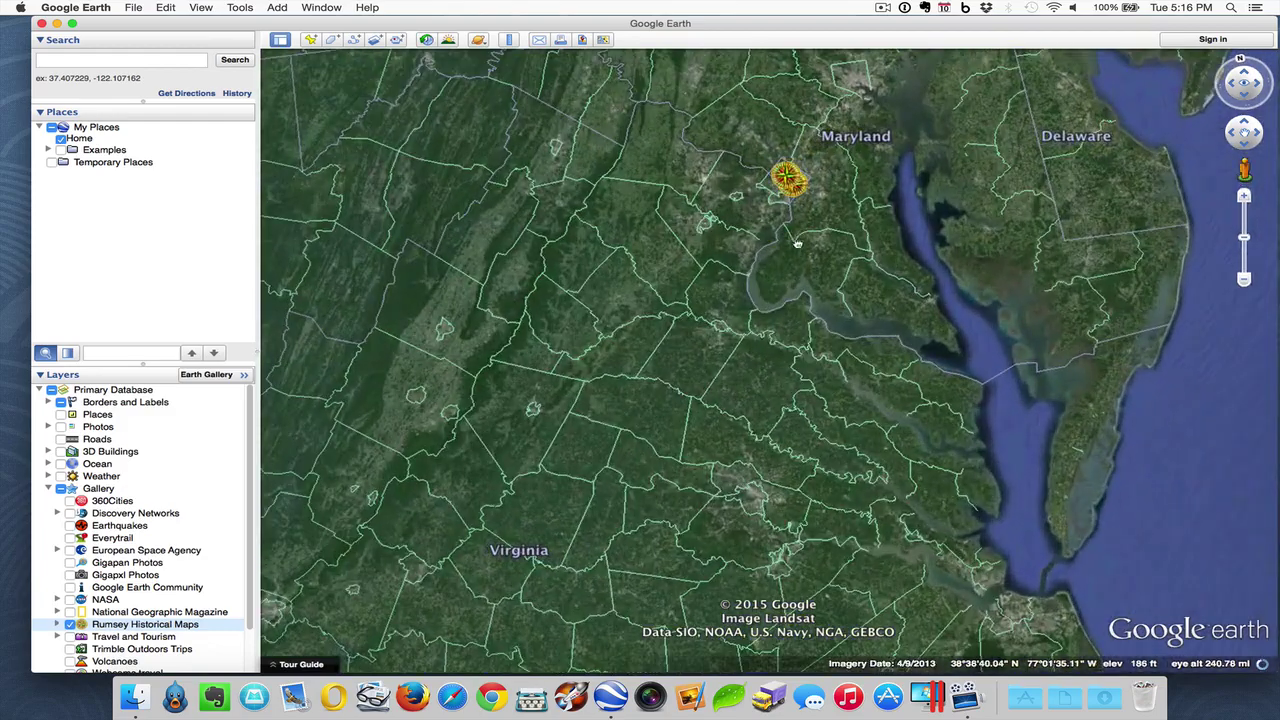
scroll(800, 390, "up", 3)
scroll(790, 419, "up", 5)
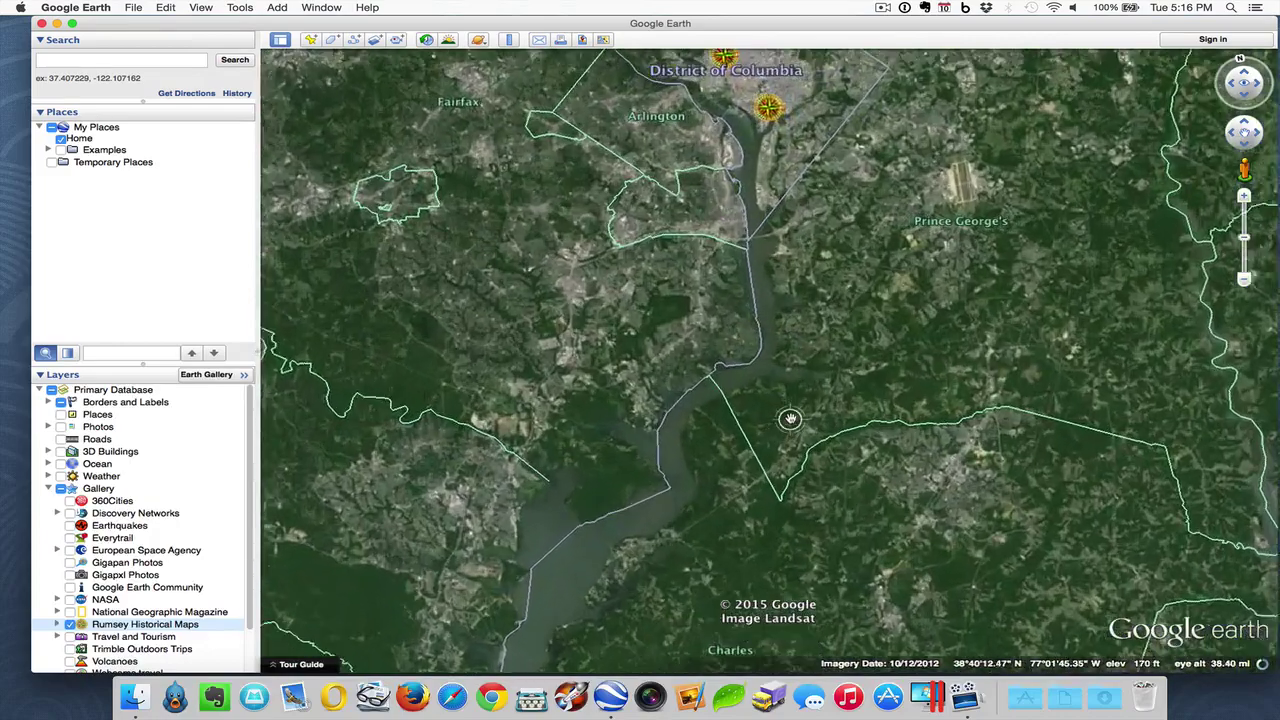
left_click_drag(790, 419, 835, 315)
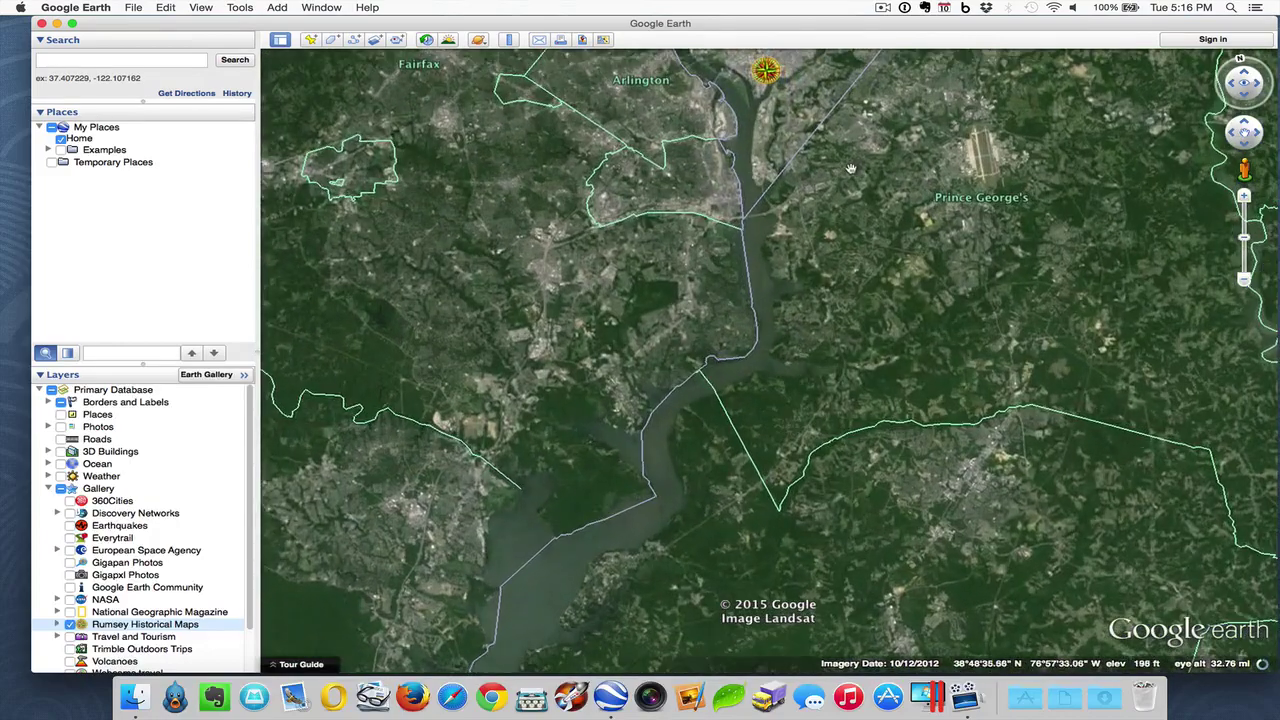
left_click_drag(852, 170, 818, 305)
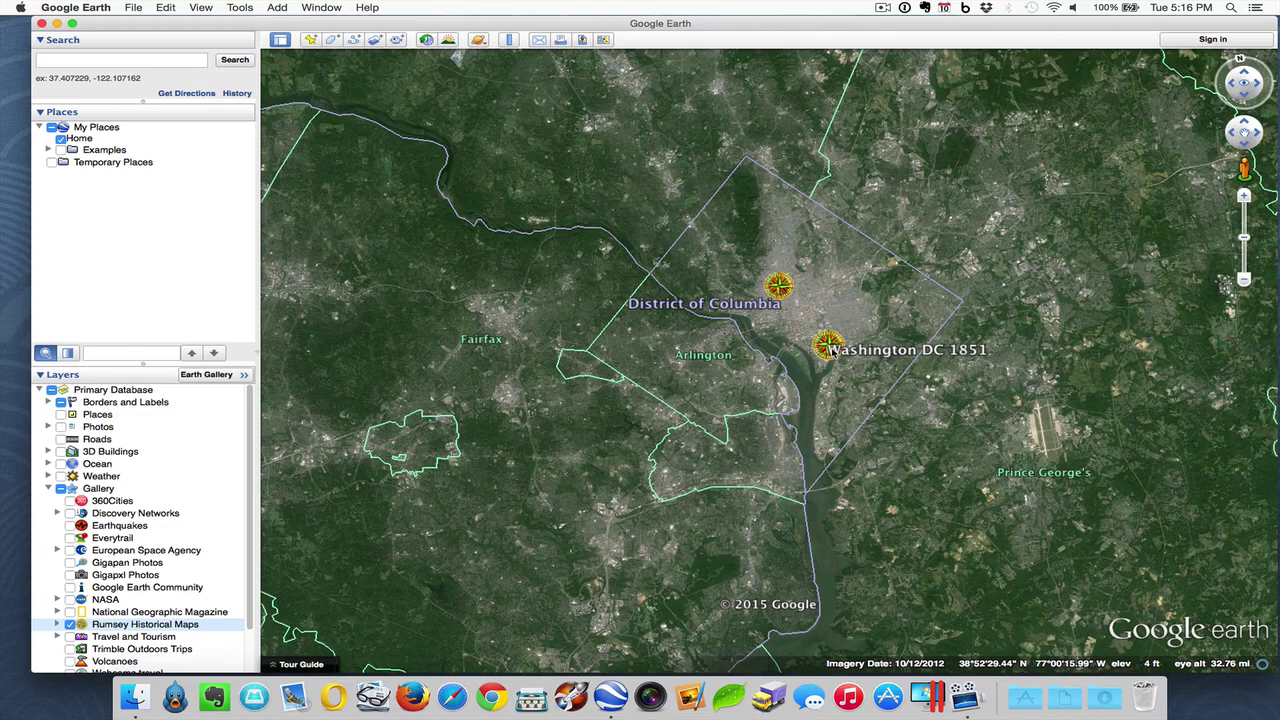
Open the Washington DC 1851 placemark's information balloon.
left_click(827, 347)
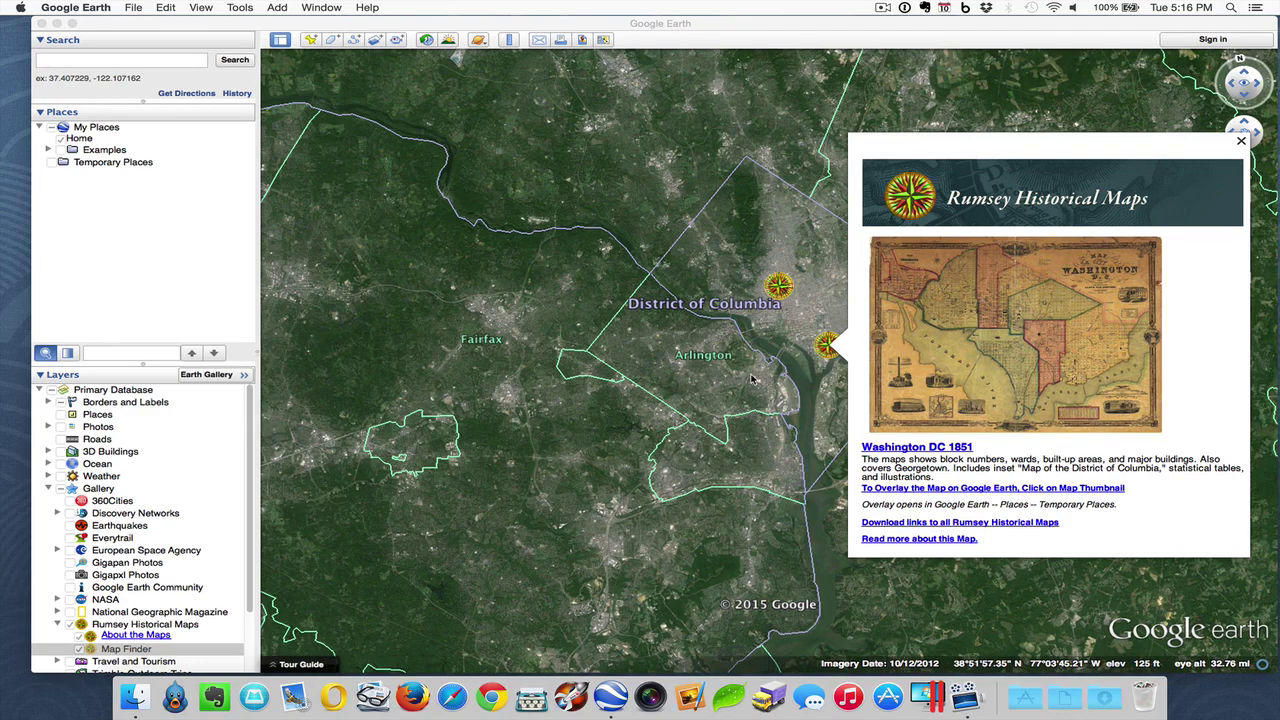
Overlay the 1851 Washington map and zoom in on the President's House and the Mall.
left_click(1057, 340)
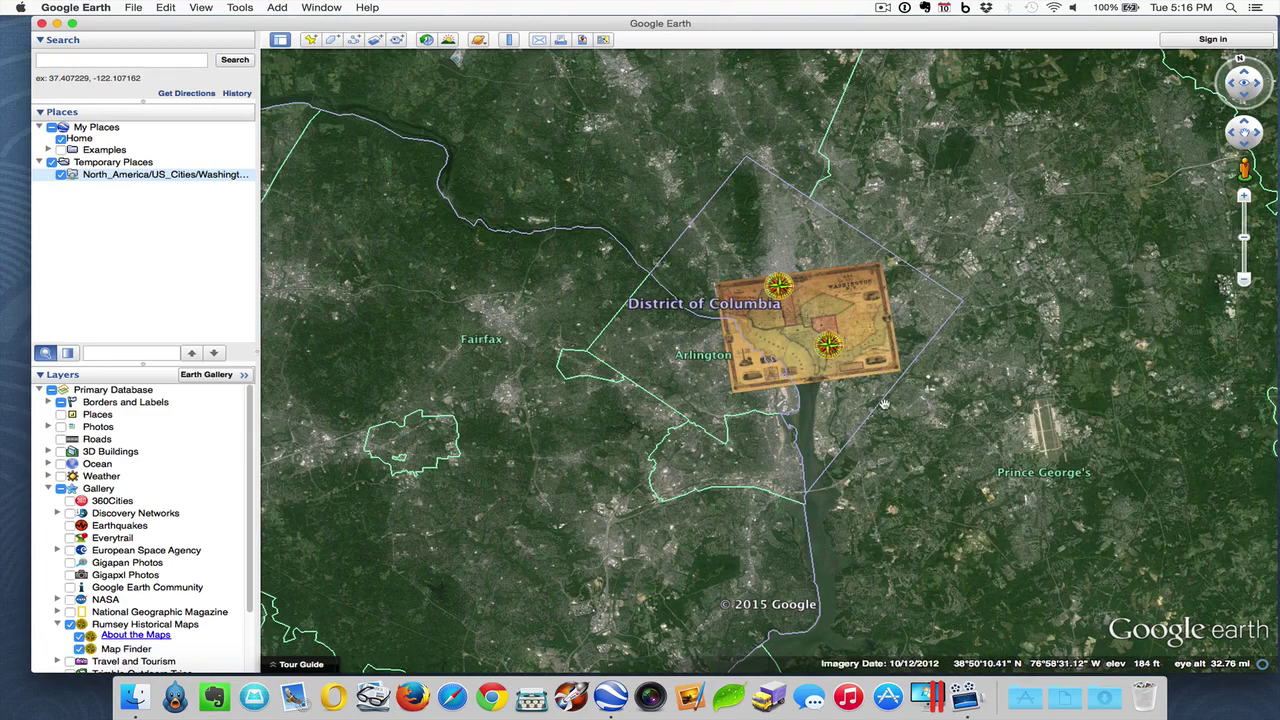
scroll(877, 376, "up", 5)
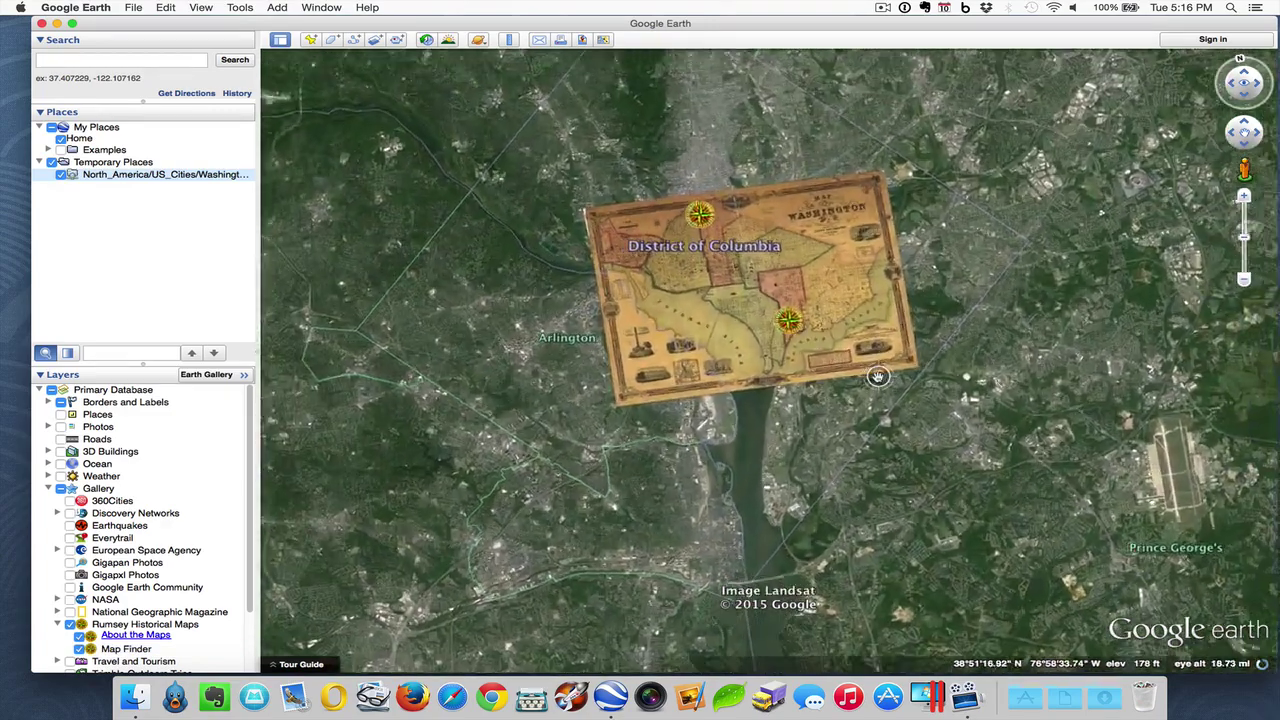
scroll(877, 376, "up", 5)
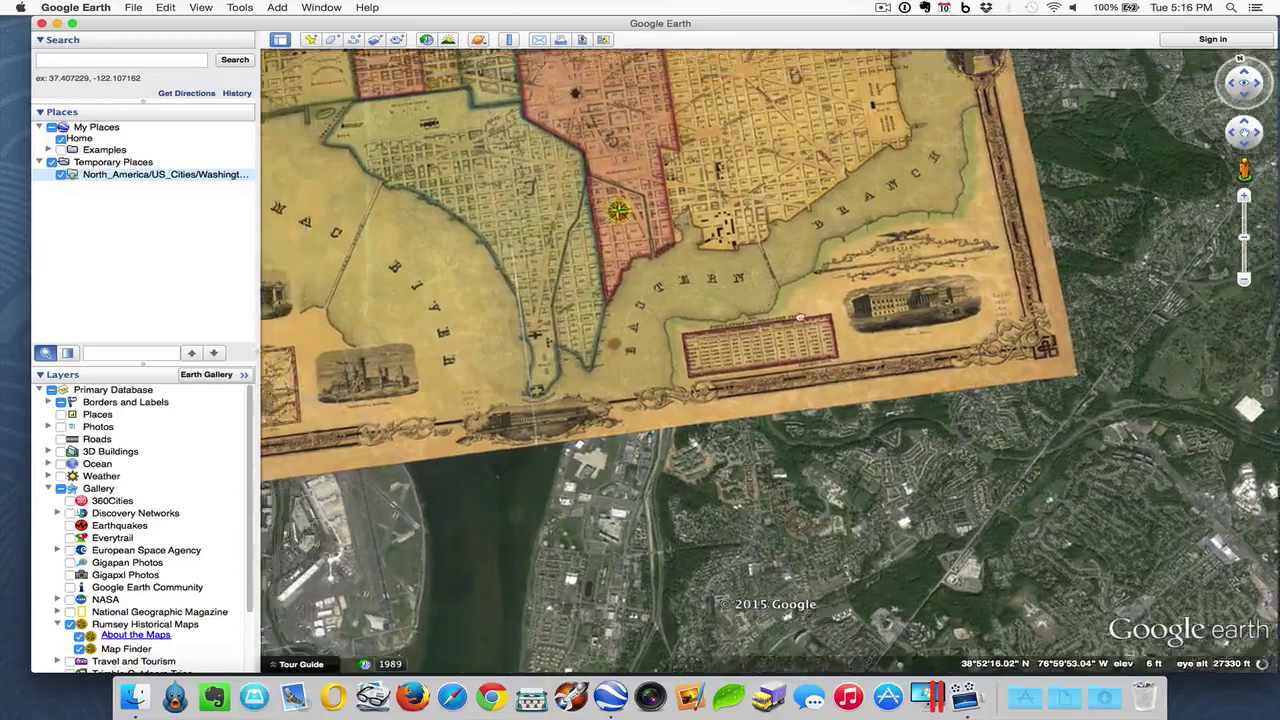
left_click_drag(800, 318, 1190, 498)
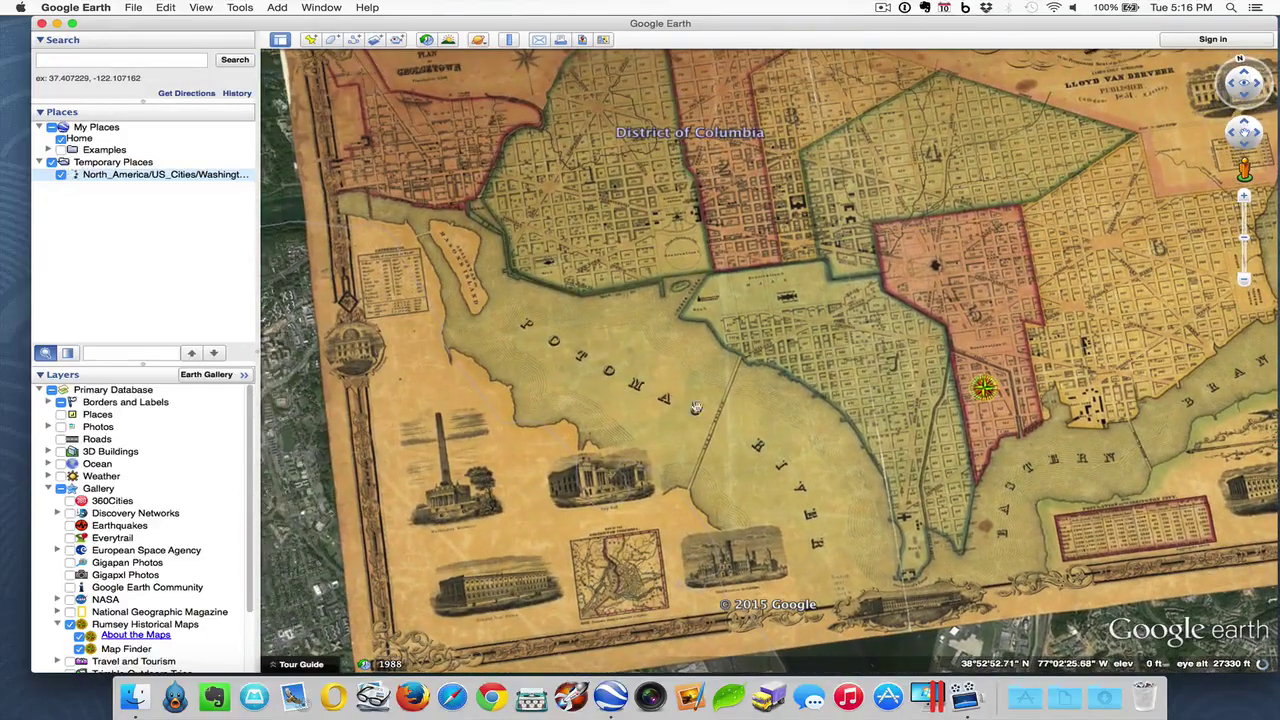
scroll(738, 387, "up", 5)
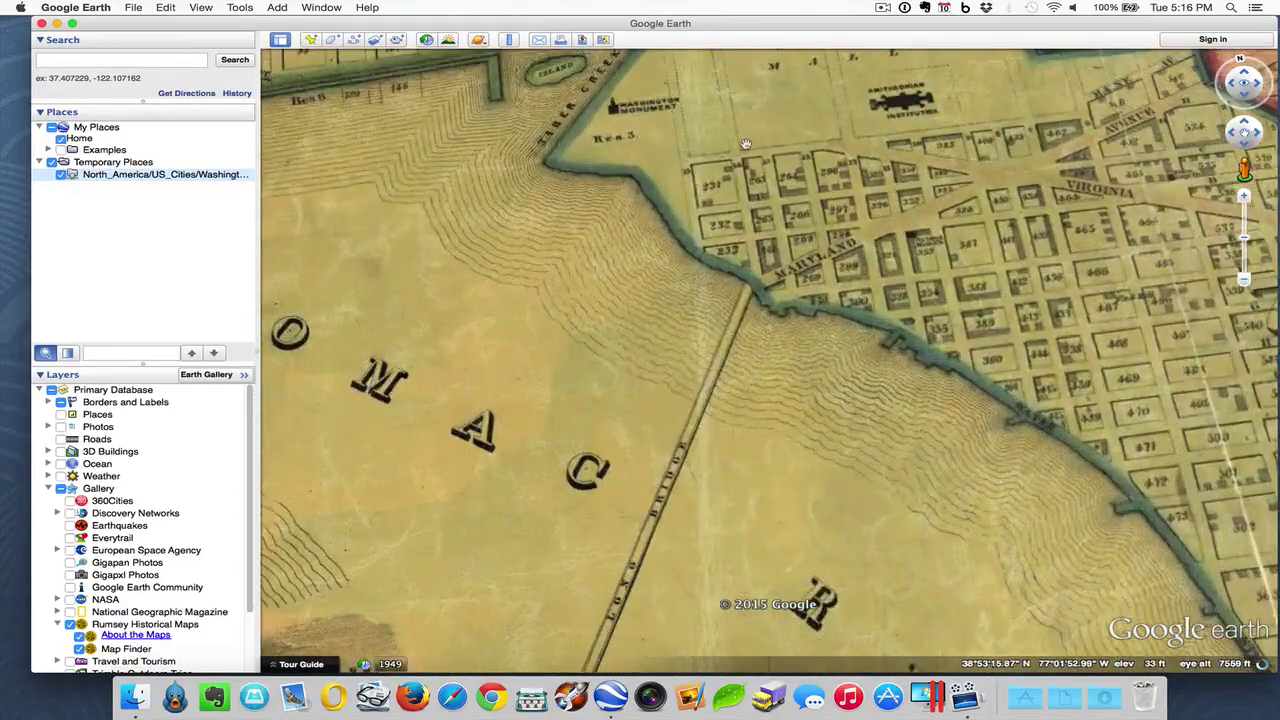
left_click_drag(745, 144, 720, 300)
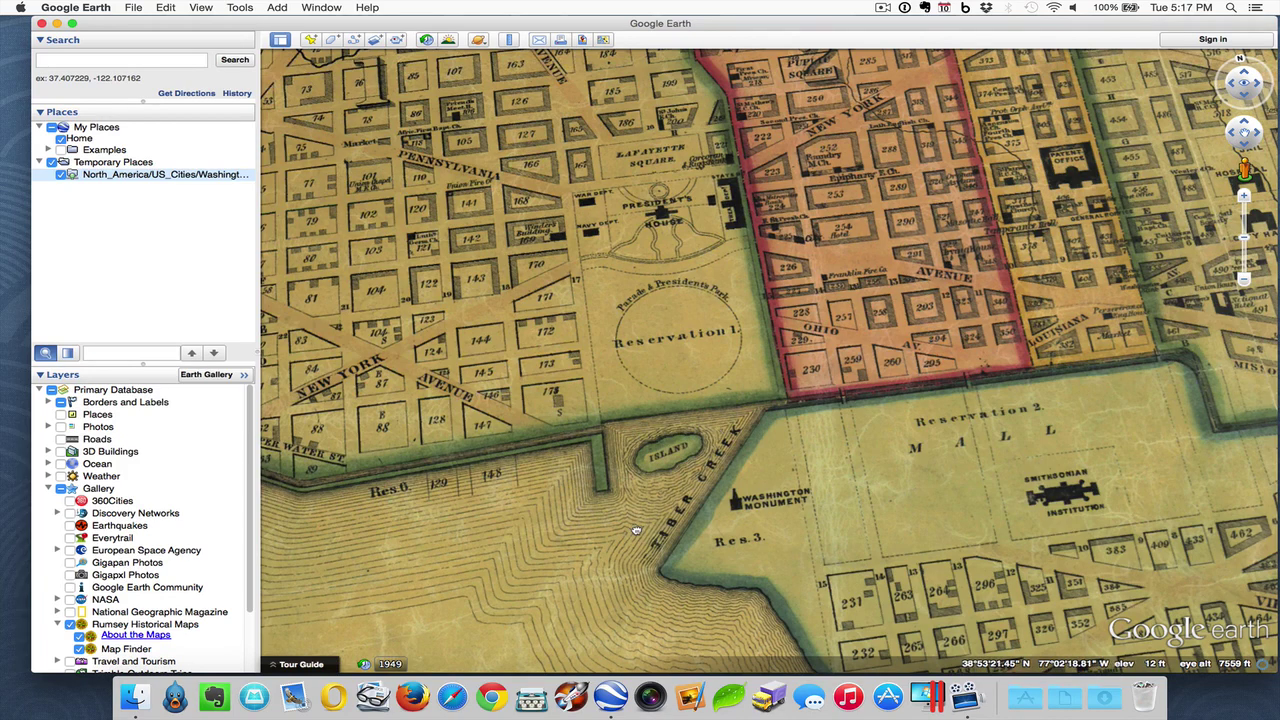
Zoom out on the 1851 overlay to frame Mason's Island and the Potomac River.
left_click_drag(636, 530, 581, 417)
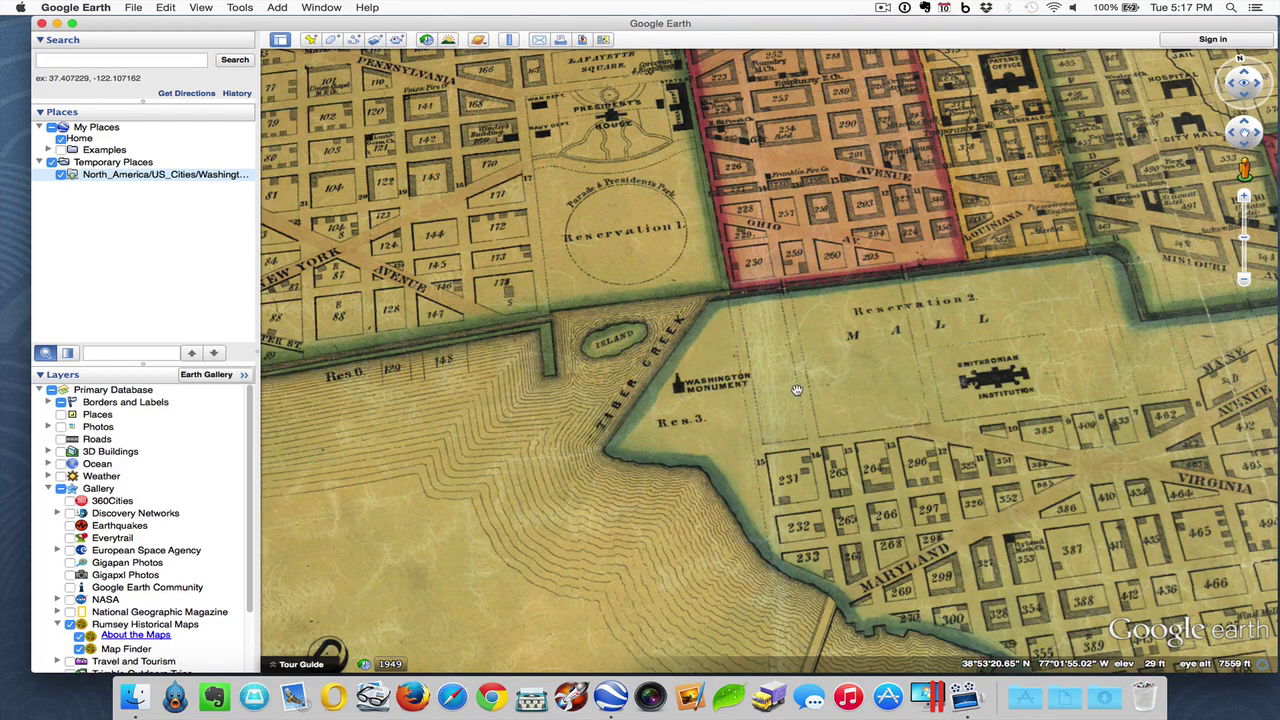
scroll(797, 390, "down", 2)
left_click_drag(659, 408, 893, 436)
scroll(893, 436, "down", 2)
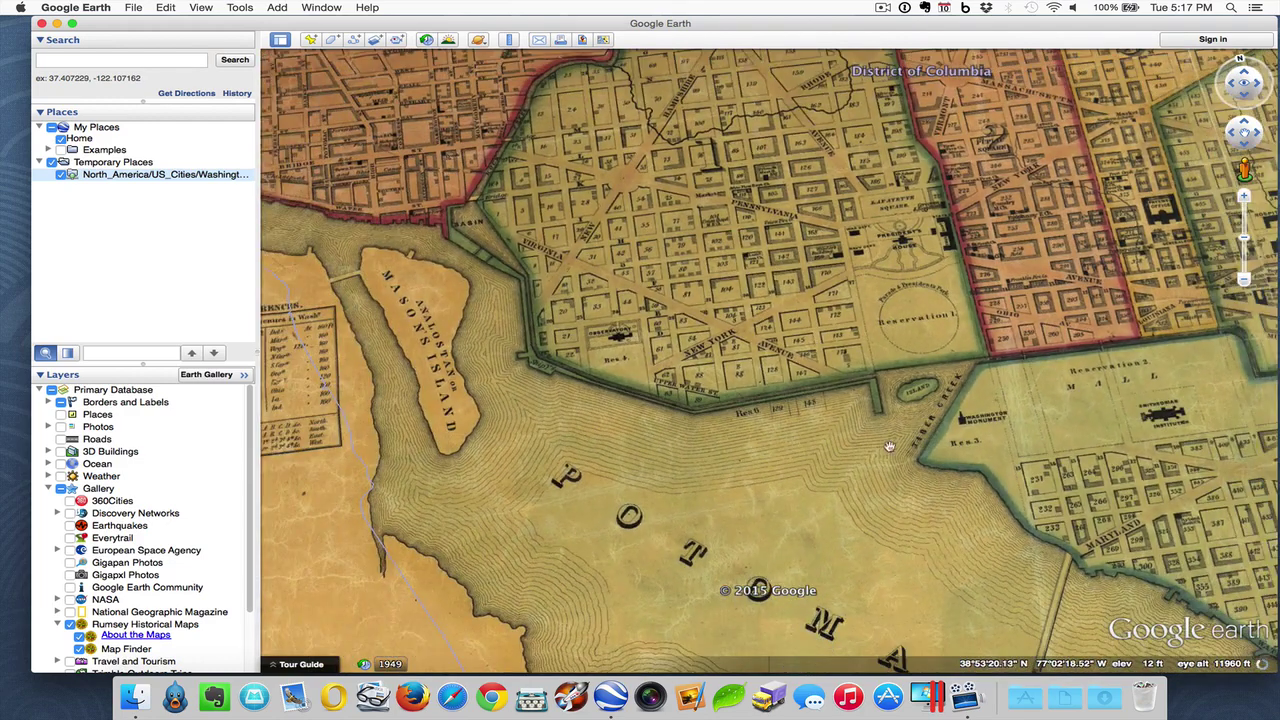
left_click_drag(836, 446, 805, 432)
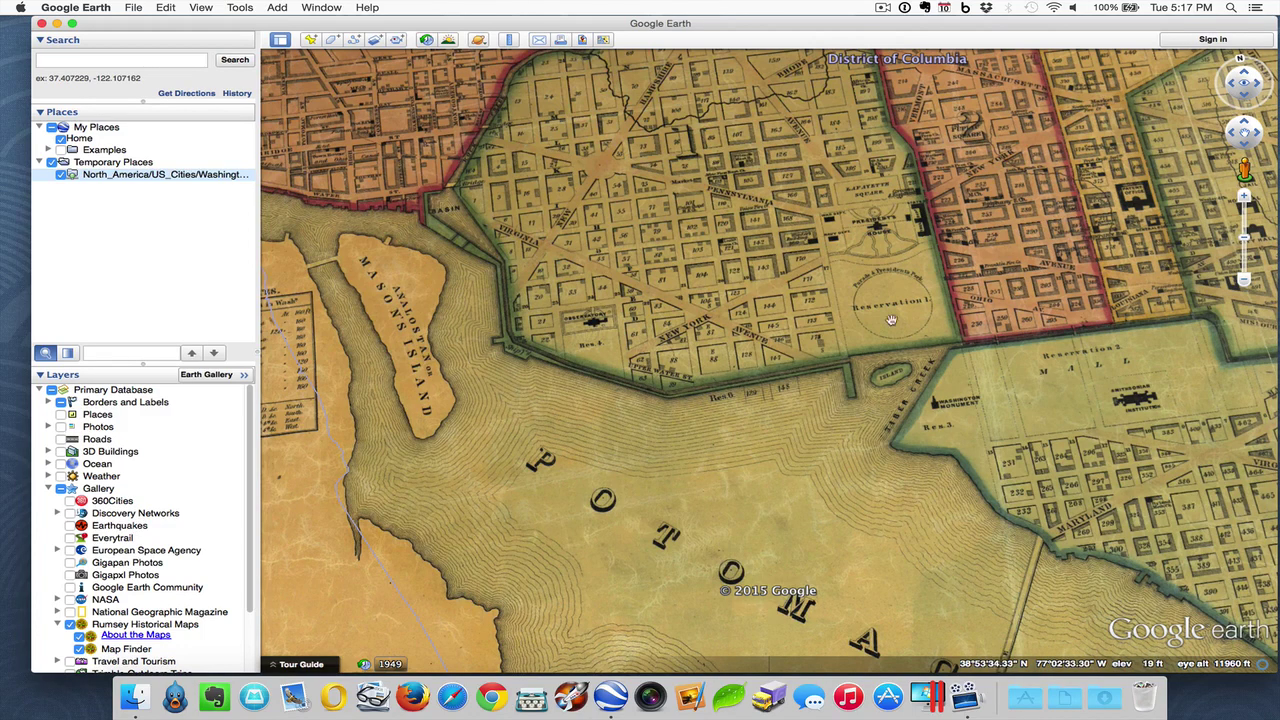
left_click_drag(824, 323, 787, 380)
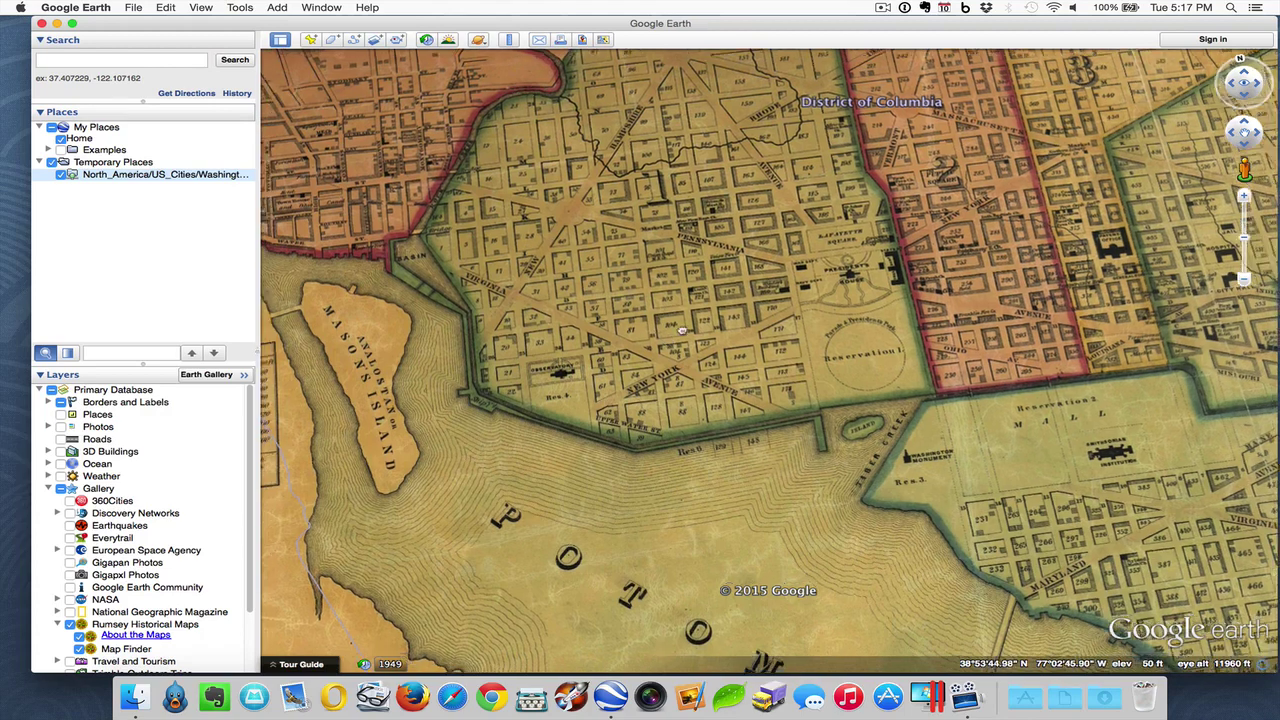
left_click_drag(683, 330, 722, 278)
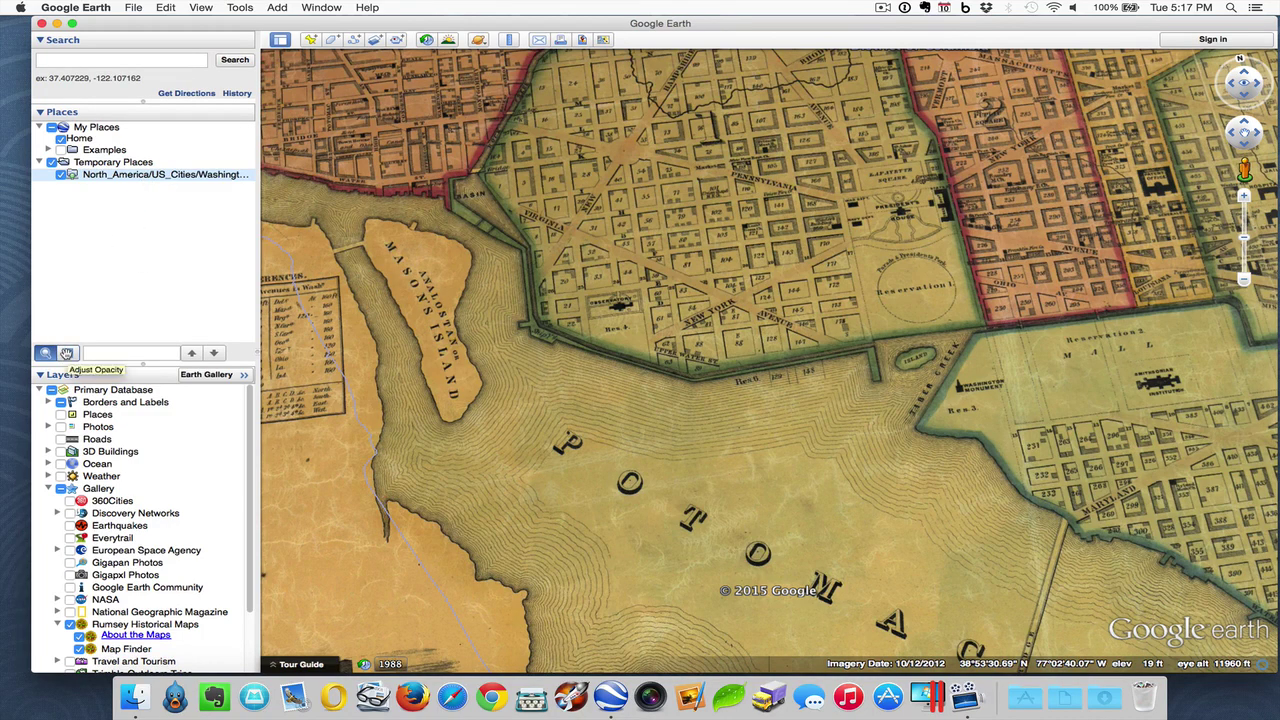
Fade the 1851 map overlay to semi-transparent and view the Mall along the Potomac.
left_click(67, 353)
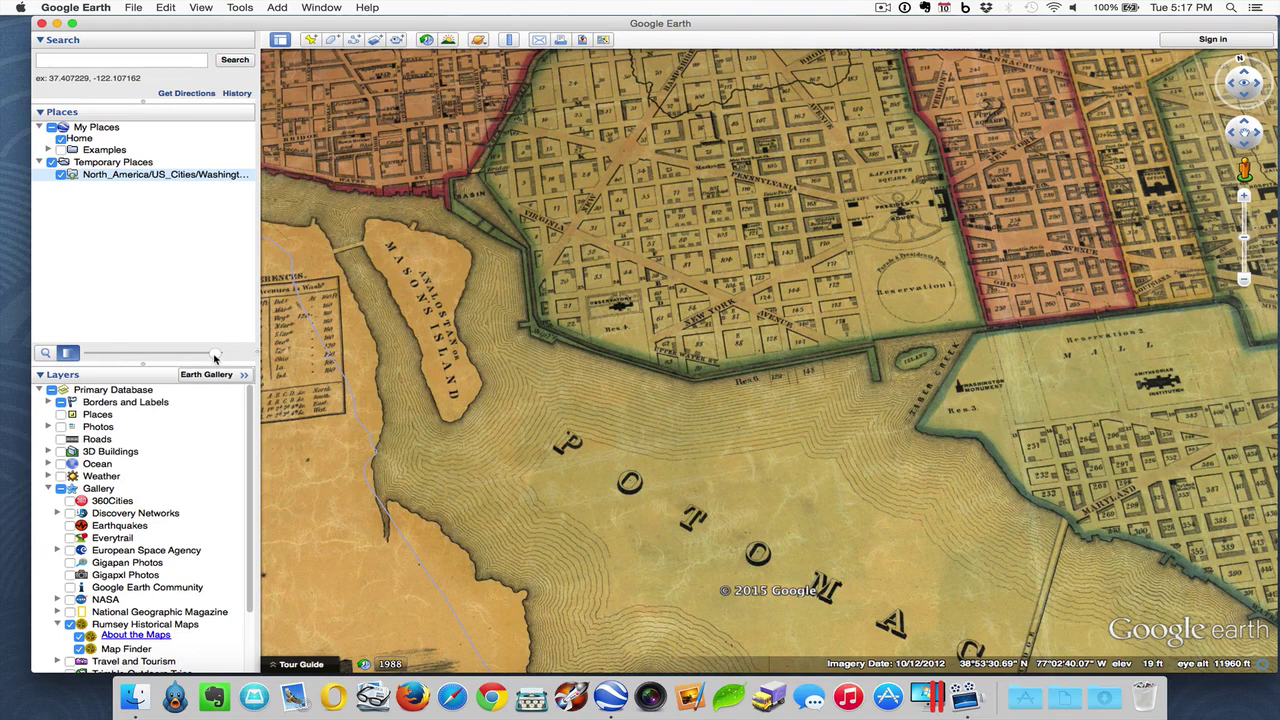
left_click_drag(213, 357, 106, 351)
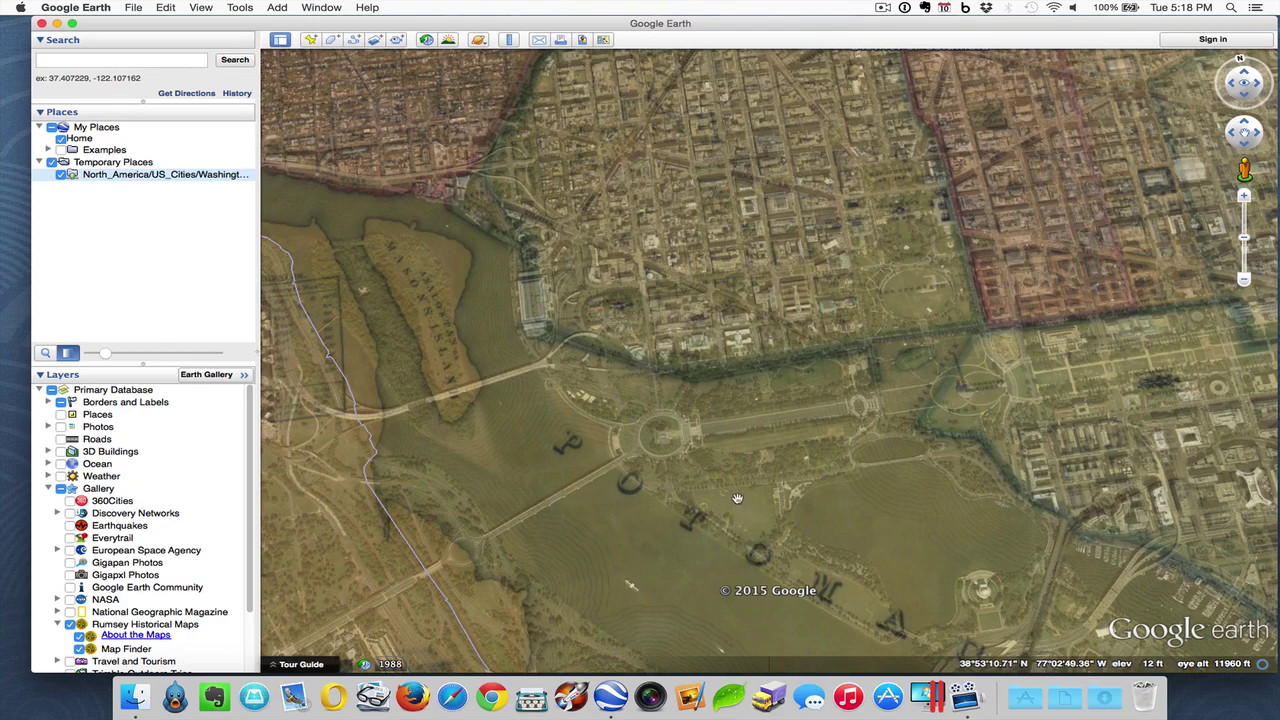
left_click_drag(847, 515, 737, 457)
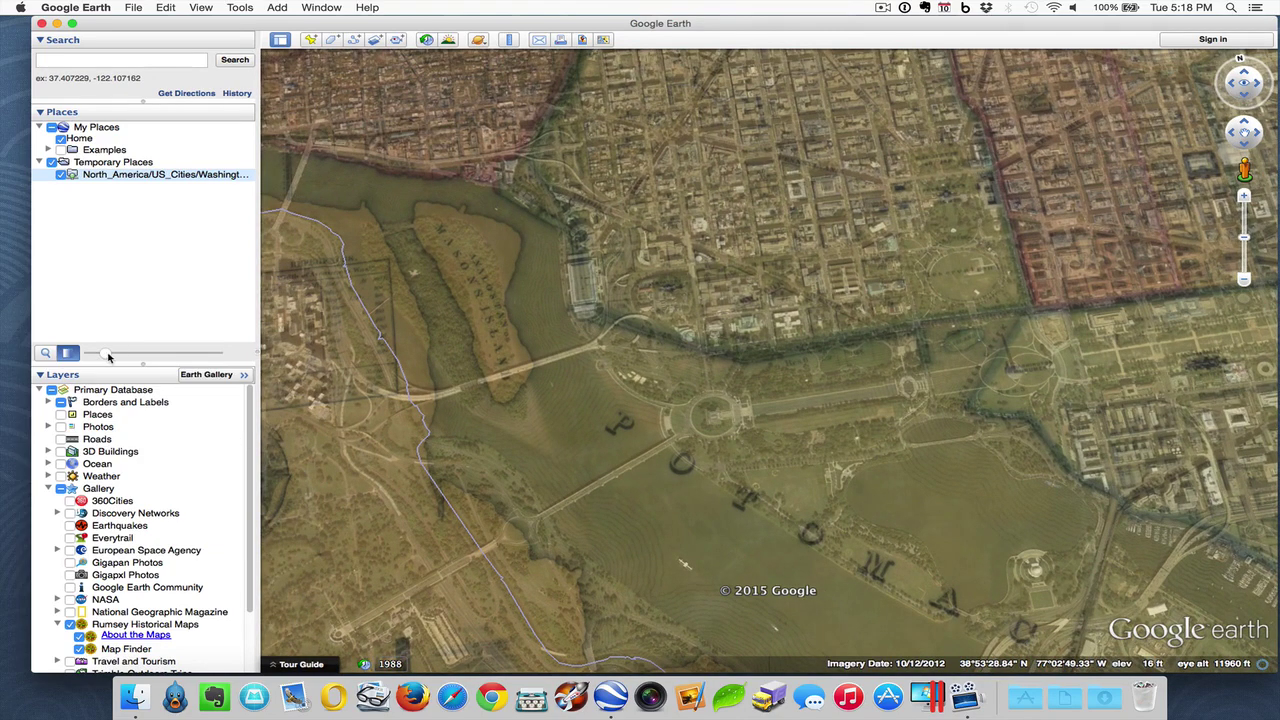
mouse_move(108, 356)
left_mouse_down()
mouse_move(89, 354)
mouse_move(107, 352)
left_mouse_up()
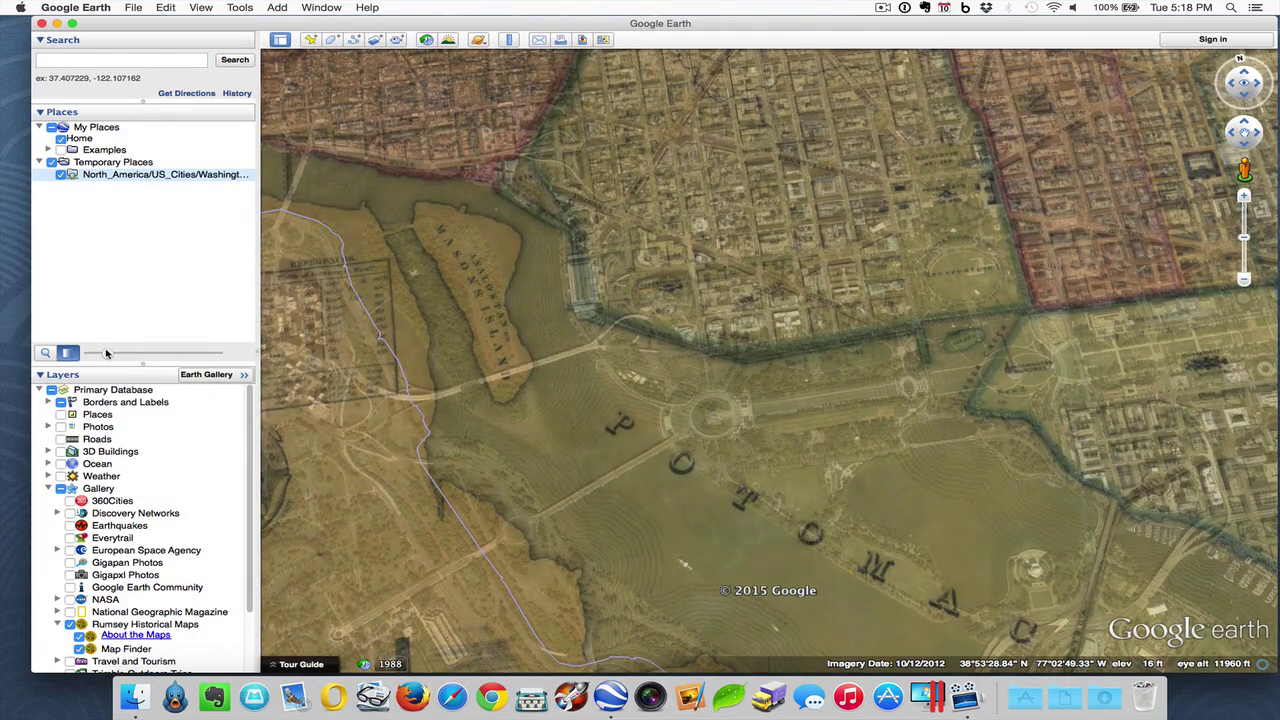
Zoom out and move the Washington overlay from Temporary Places into My Places.
scroll(480, 463, "down", 5)
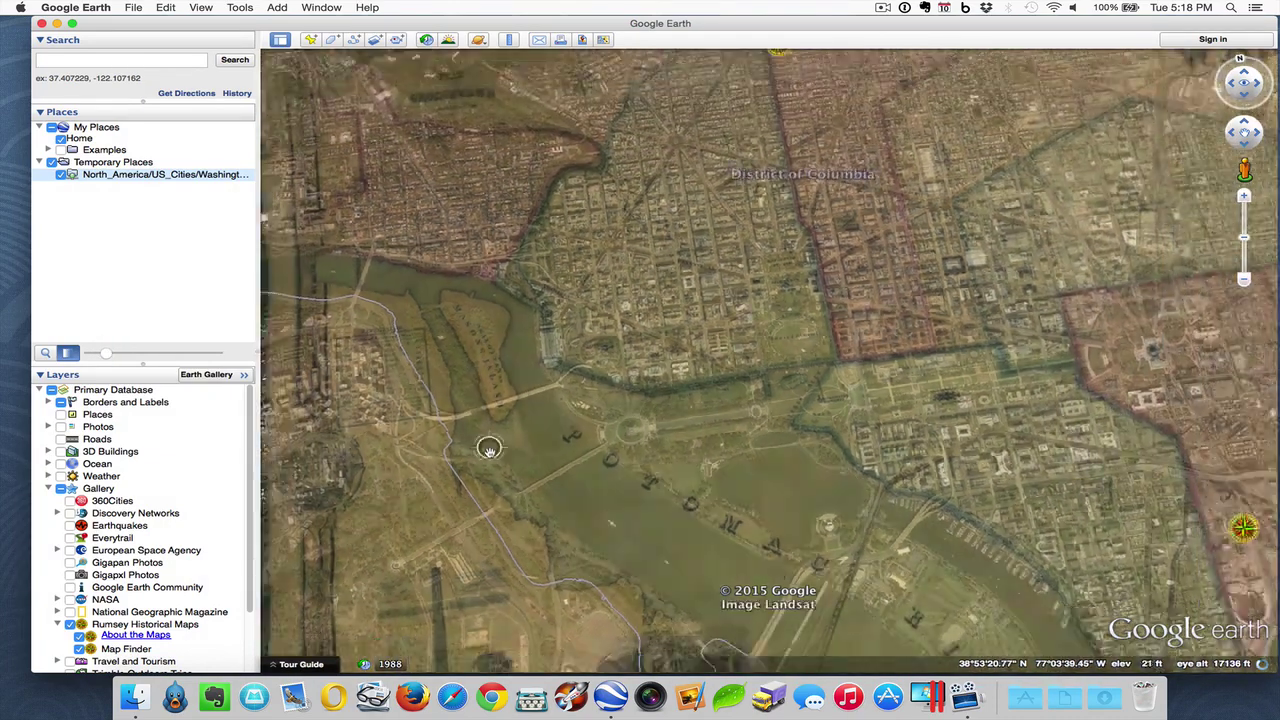
scroll(487, 449, "down", 3)
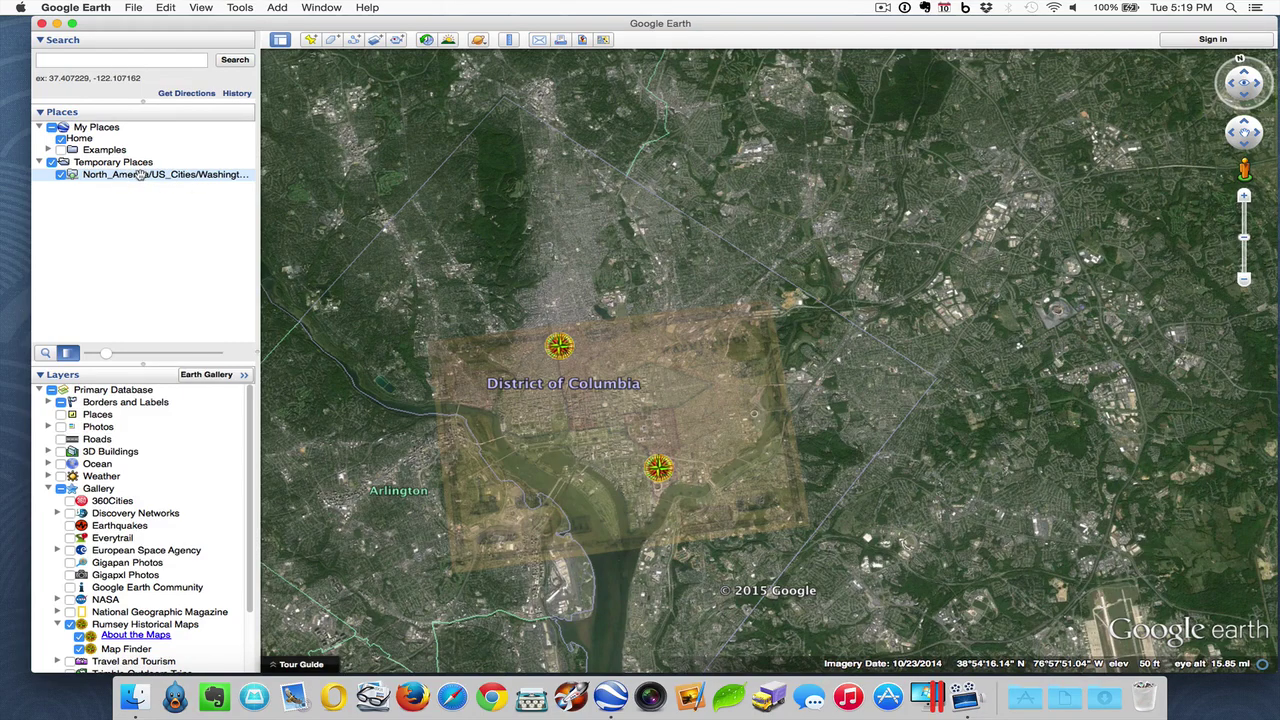
left_click_drag(140, 172, 142, 129)
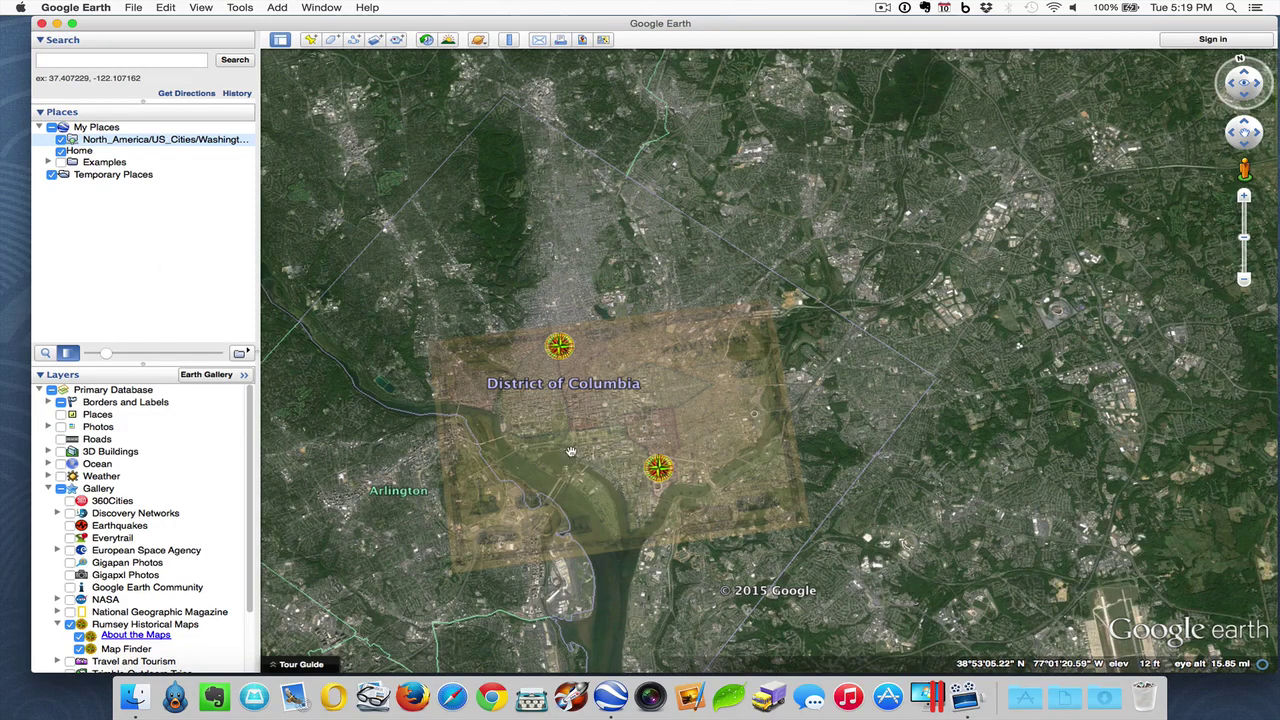
Close the Washington DC 1851 info balloon and zoom out to the northeastern United States.
left_click(659, 472)
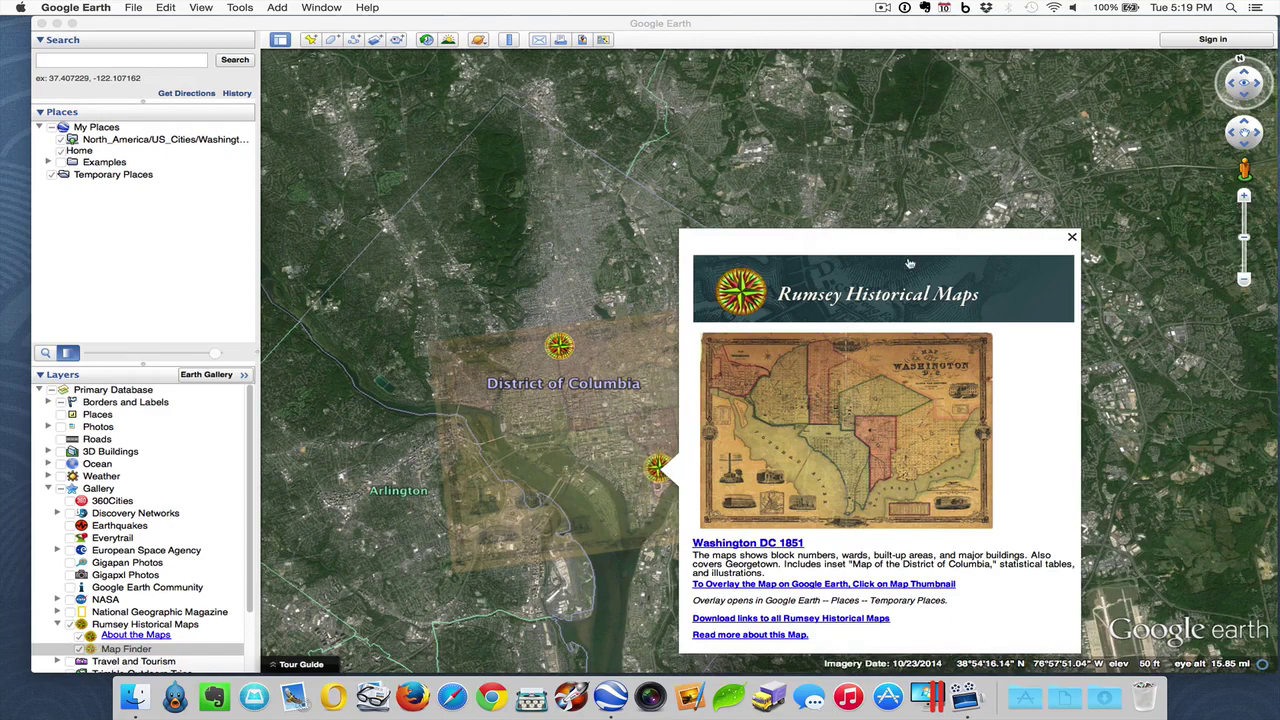
left_click(1072, 238)
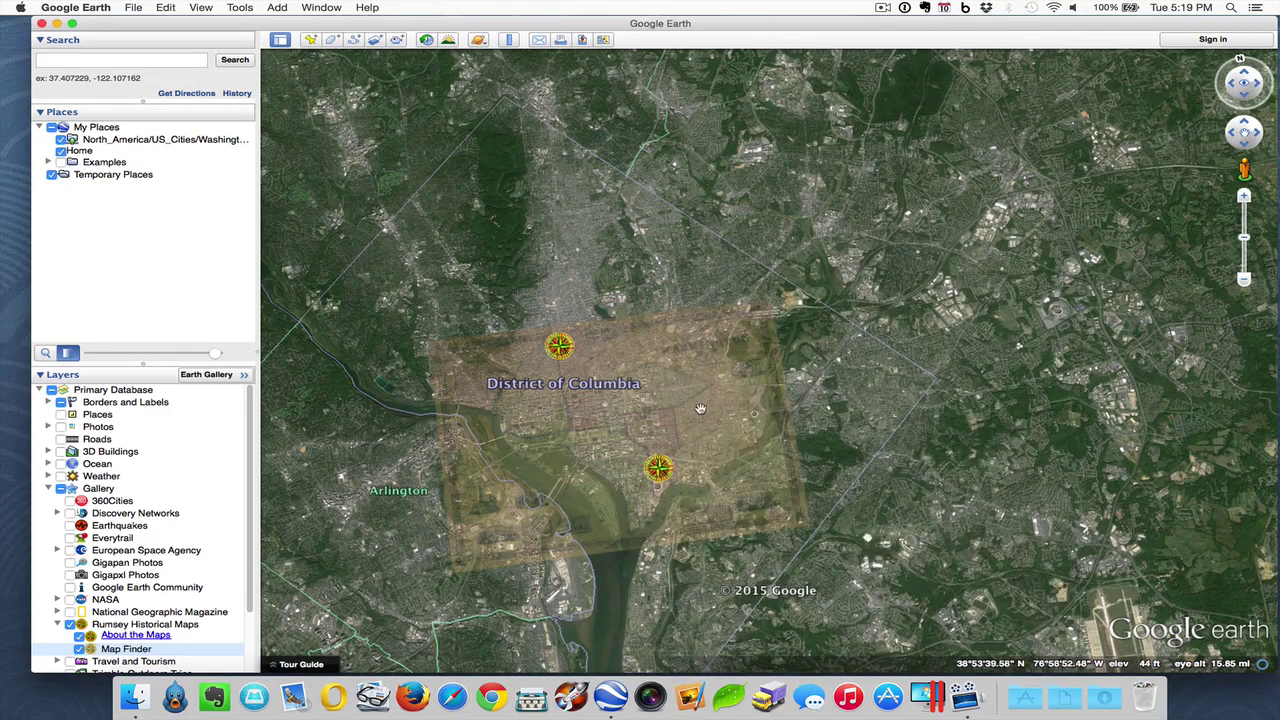
scroll(697, 389, "down", 3)
scroll(697, 389, "down", 5)
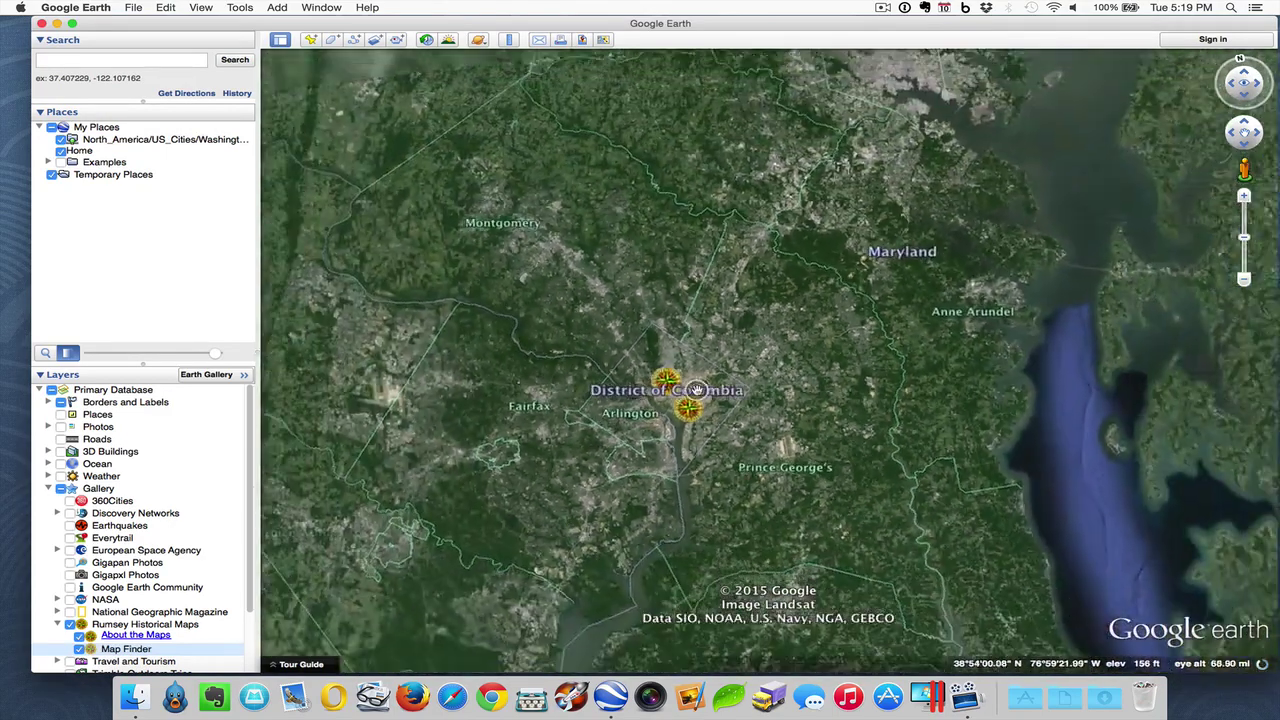
scroll(697, 389, "down", 3)
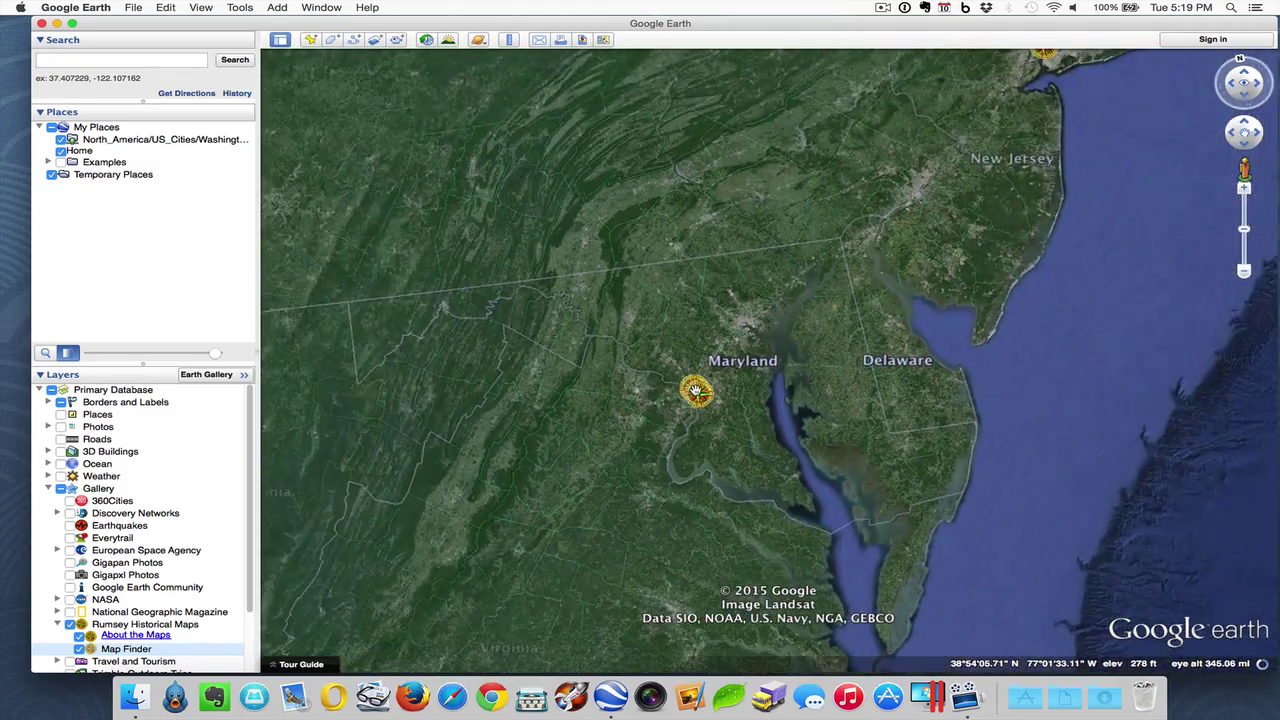
scroll(564, 384, "down", 3)
scroll(564, 384, "down", 5)
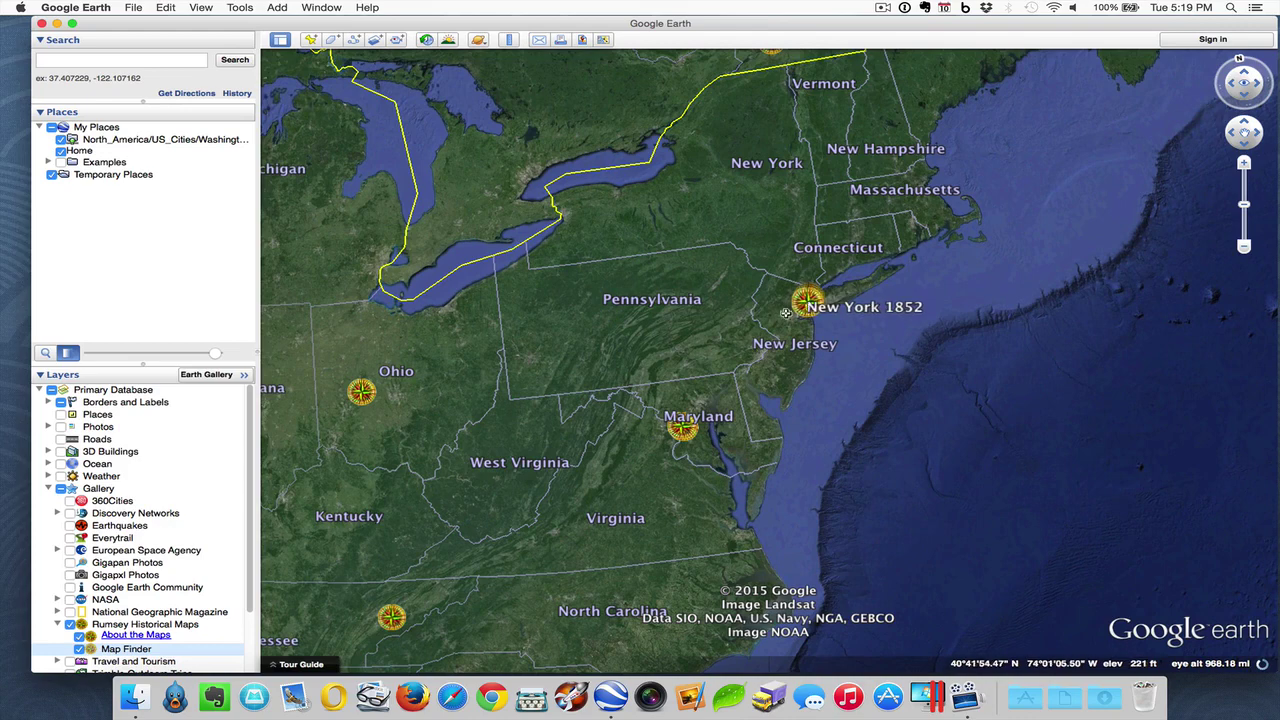
Pan west and zoom out to show Rumsey map markers across the continental US.
left_click_drag(464, 408, 900, 520)
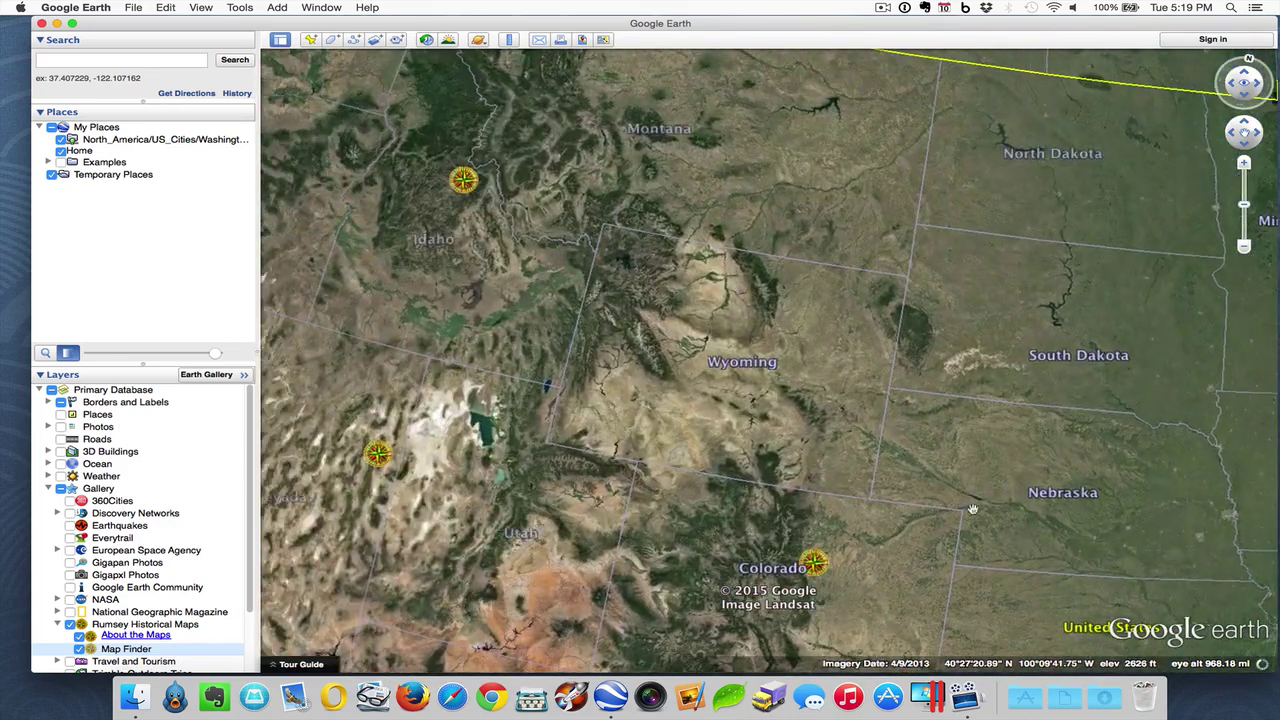
left_click_drag(510, 310, 600, 440)
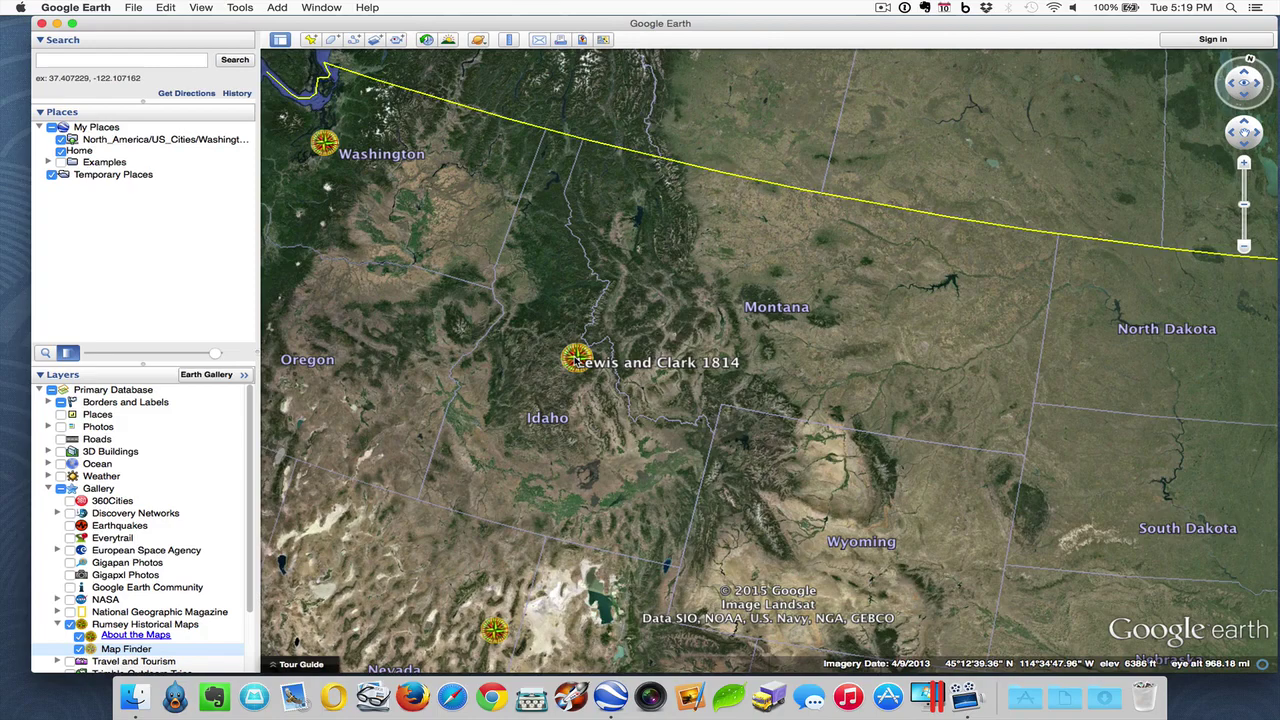
scroll(763, 466, "down", 5)
left_click_drag(816, 514, 706, 332)
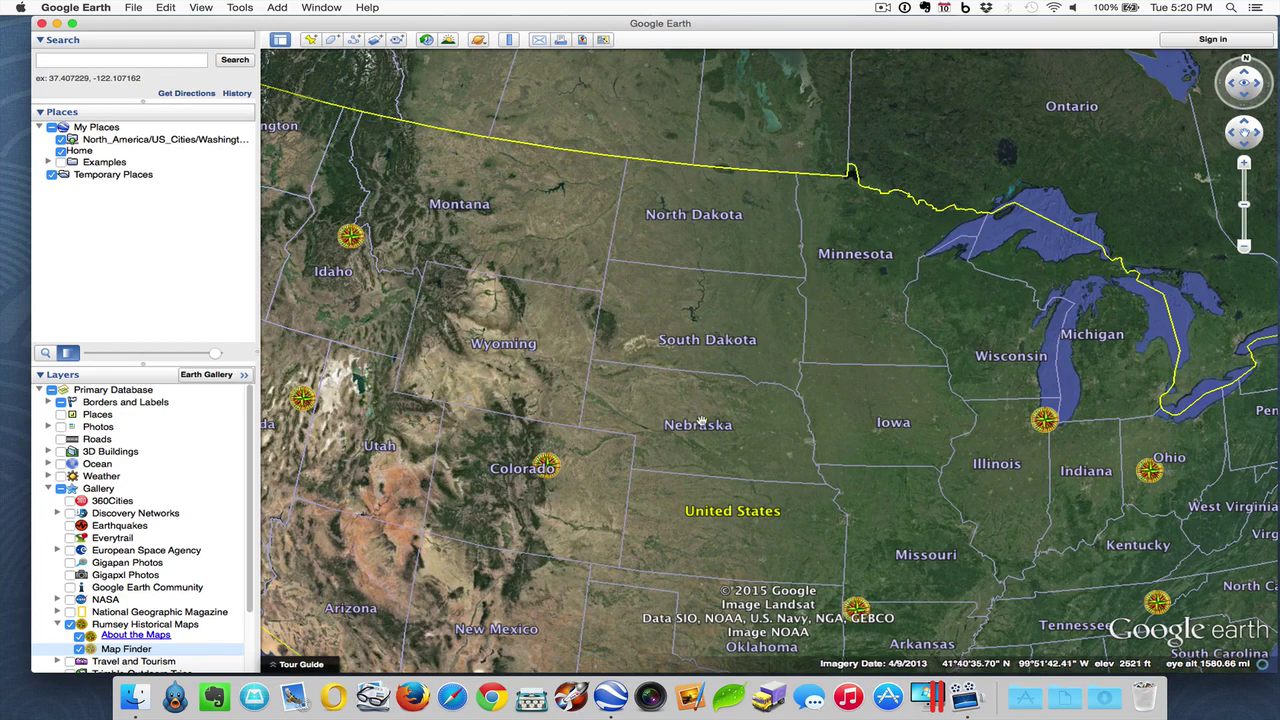
scroll(702, 421, "down", 5)
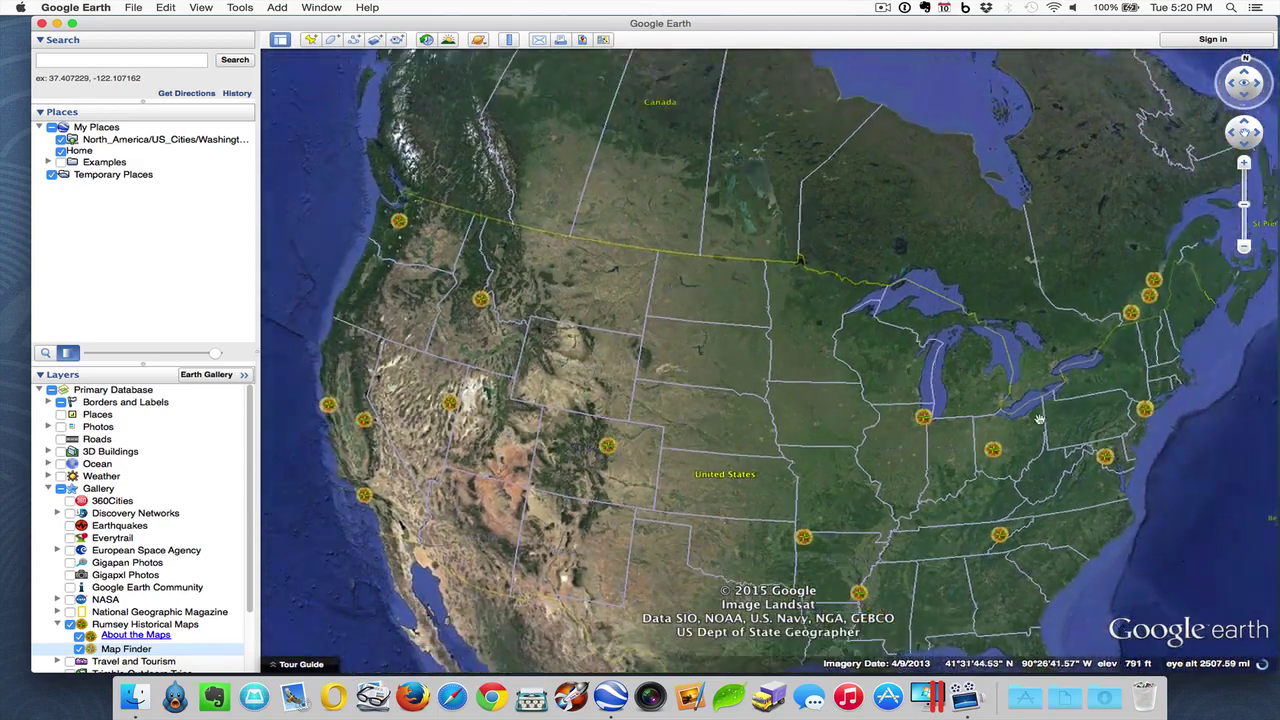
Pan east across the Atlantic to Western Europe's dense Rumsey map markers.
left_click_drag(1039, 418, 689, 357)
left_click_drag(978, 139, 880, 400)
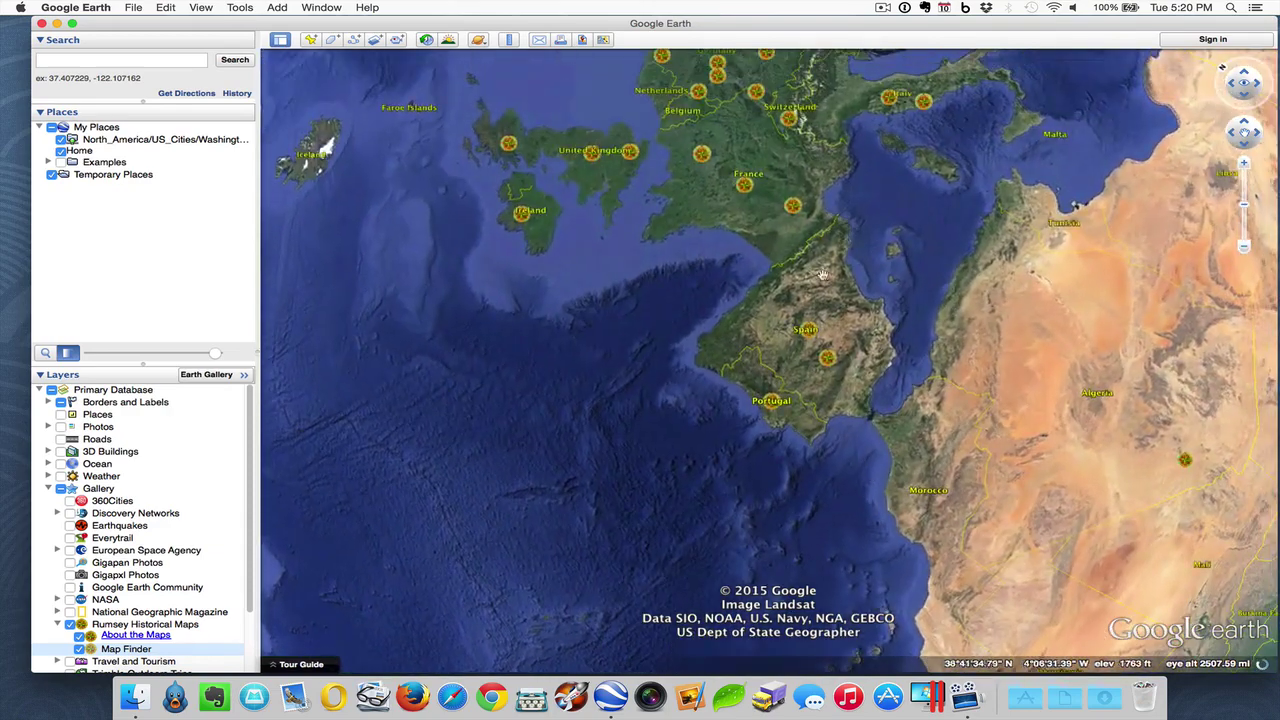
left_click_drag(880, 300, 868, 425)
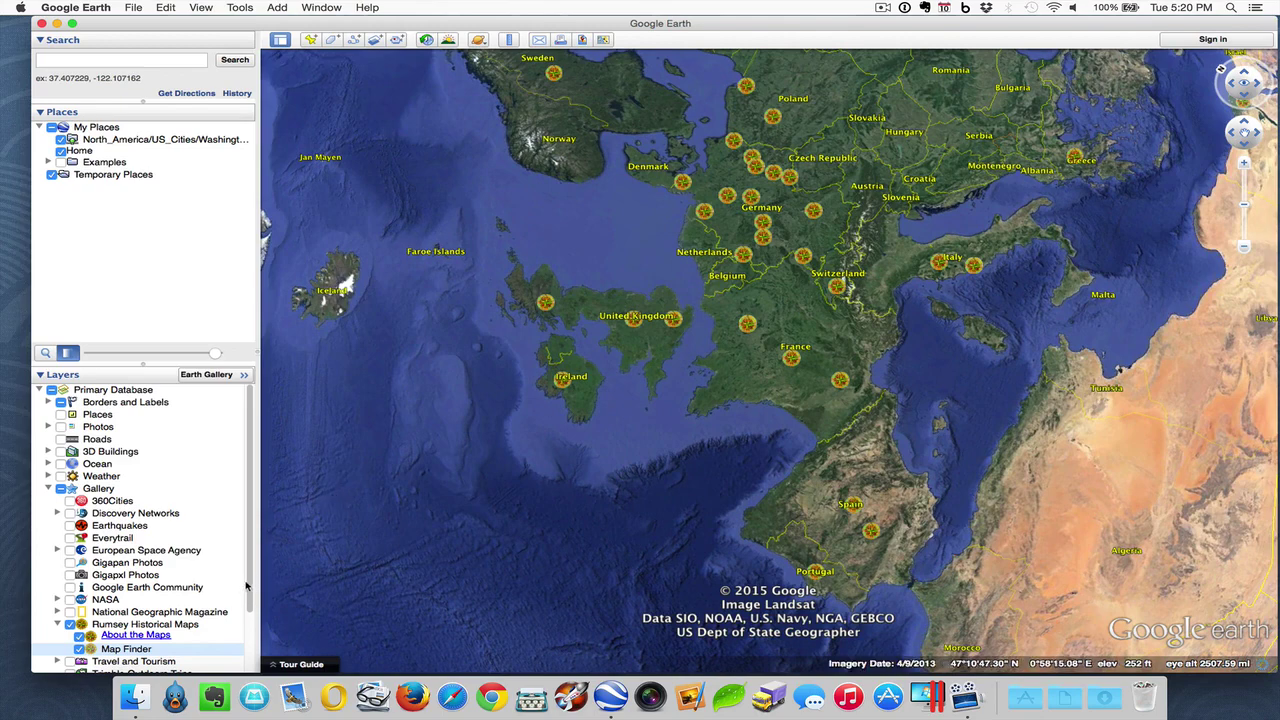
scroll(235, 545, "down", 5)
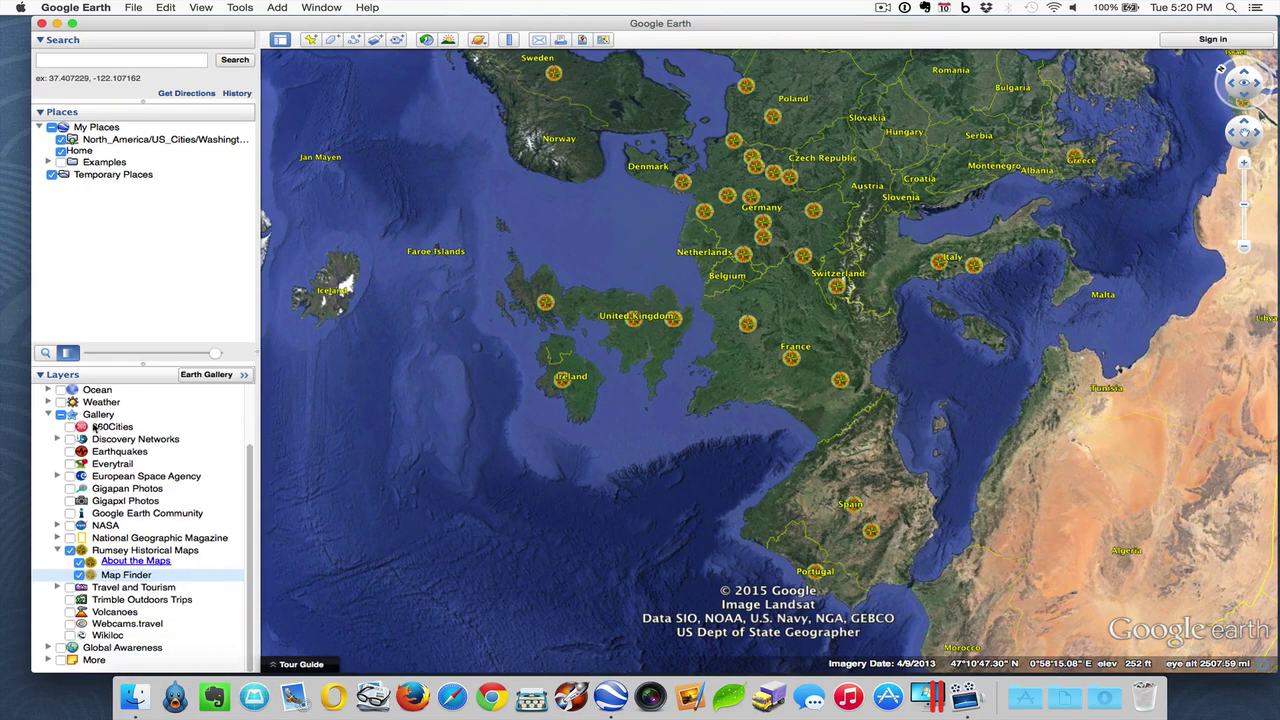